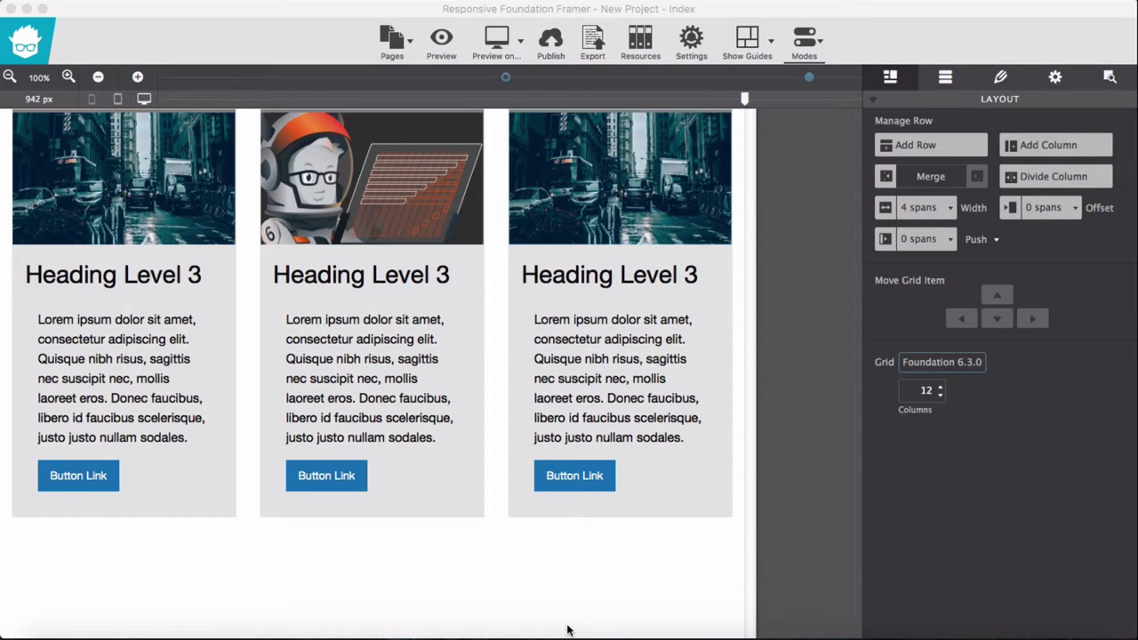
# - Check Foundation's card docs, then start a new Blank with Components project without saving the old one
pyautogui.click(499, 631)
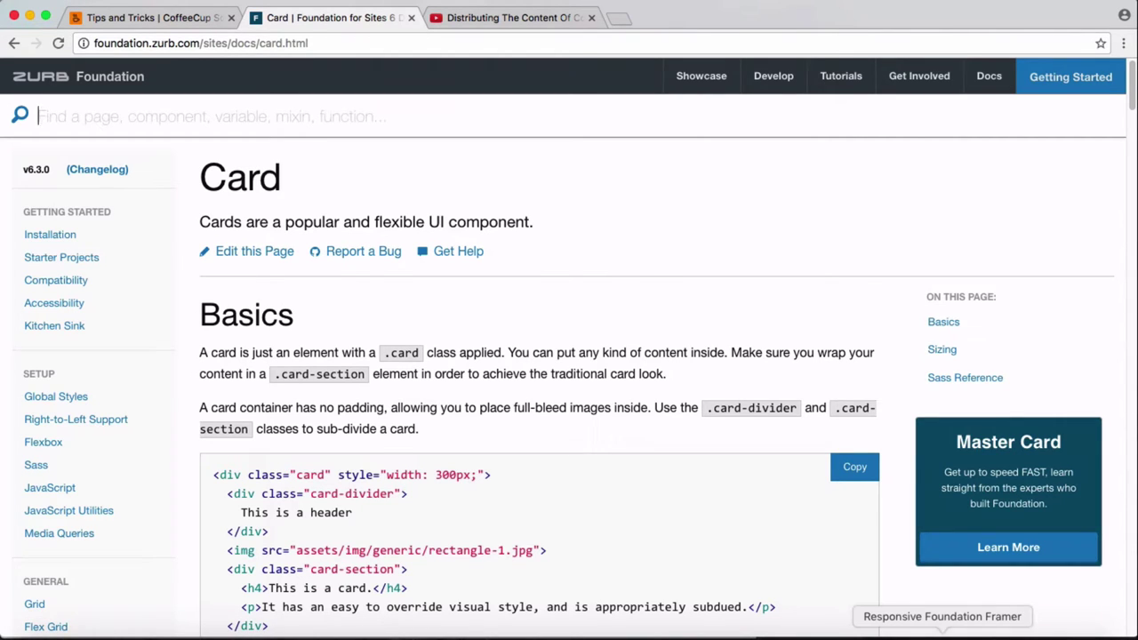
pyautogui.click(942, 634)
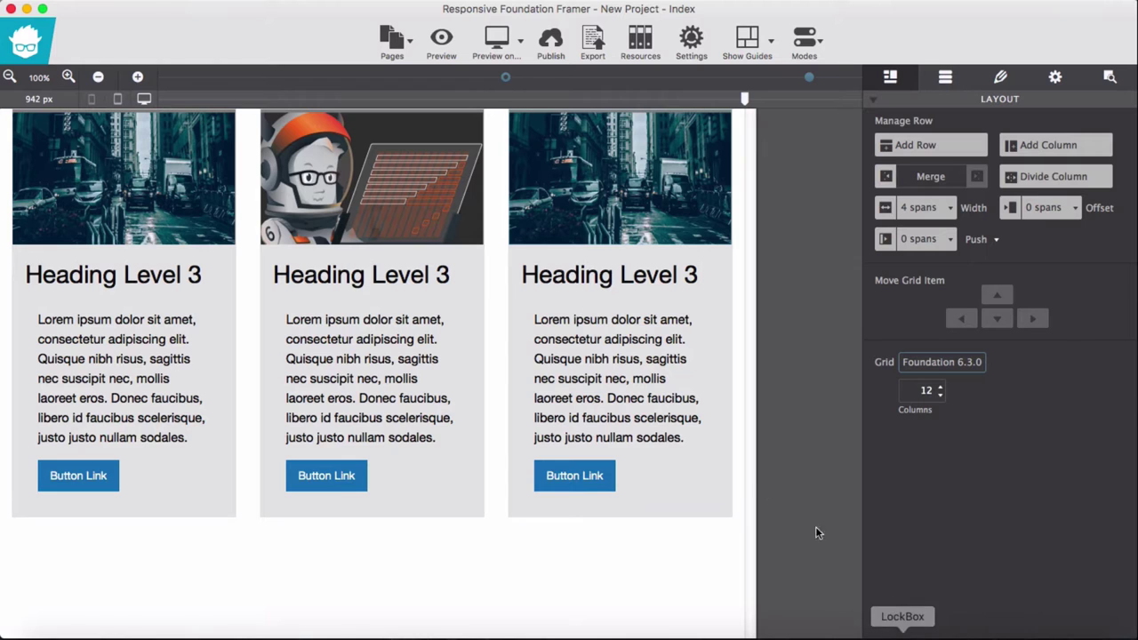
pyautogui.click(229, 3)
pyautogui.click(264, 27)
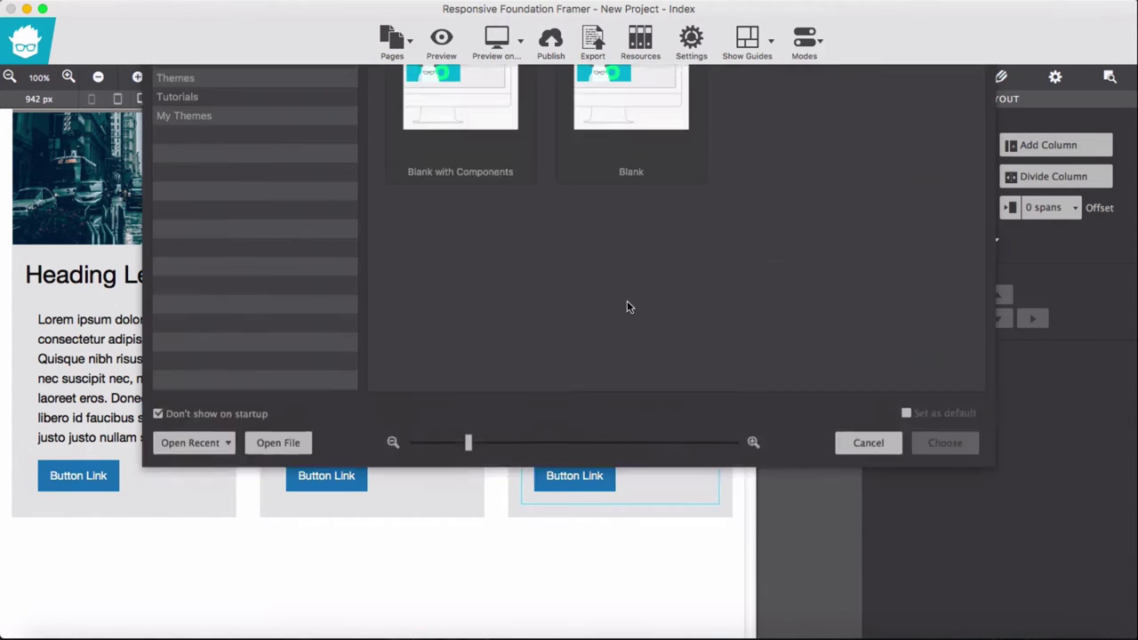
pyautogui.click(483, 169)
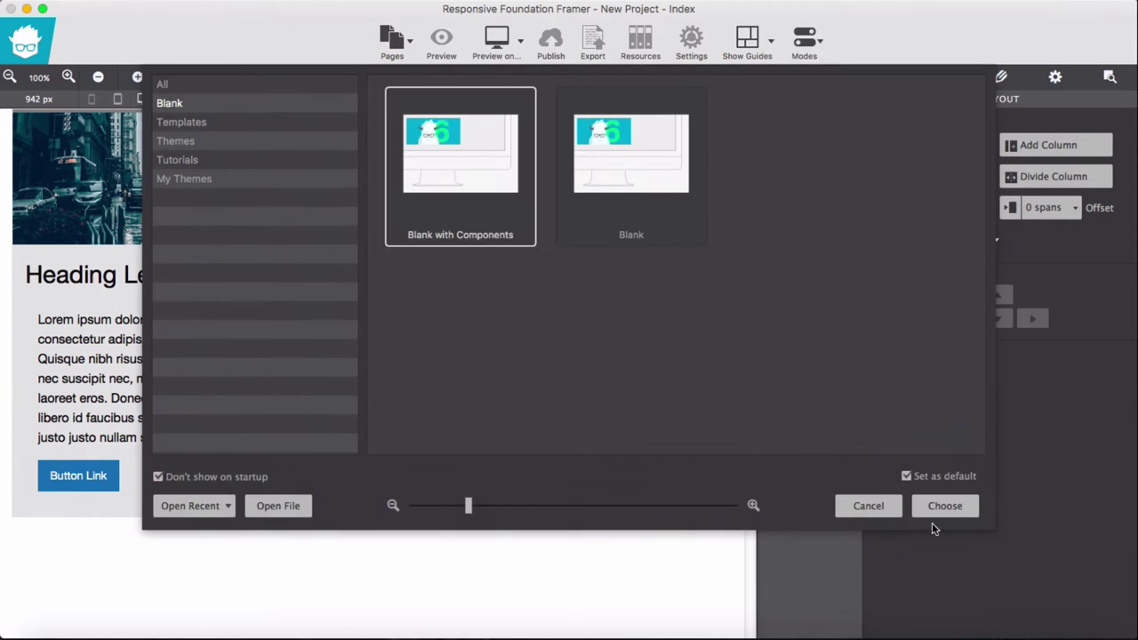
pyautogui.click(934, 511)
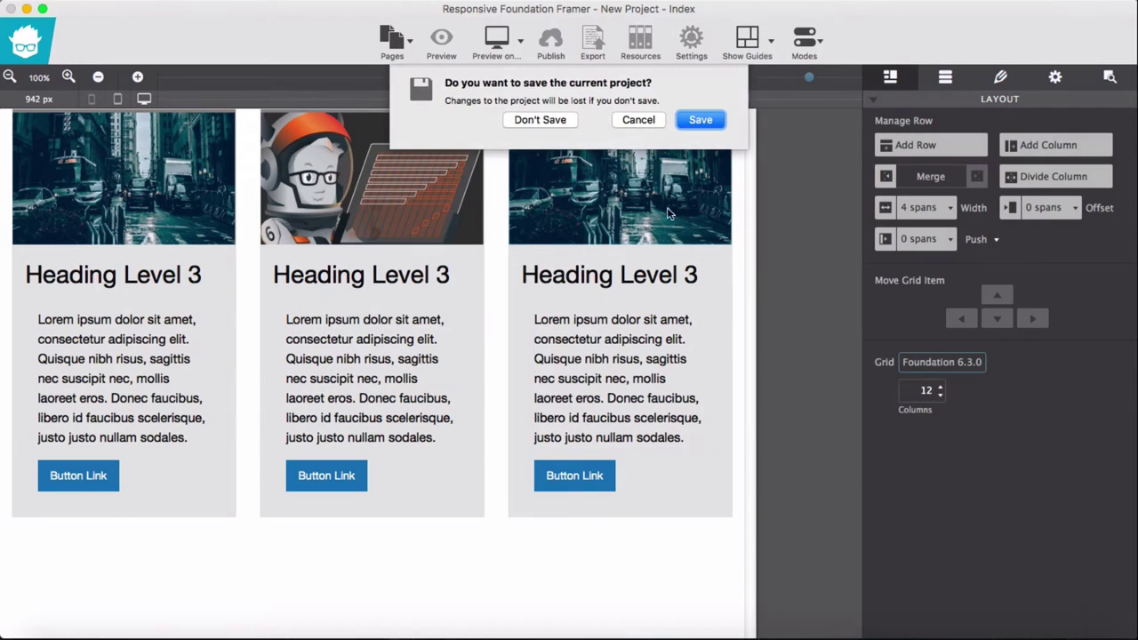
pyautogui.click(574, 125)
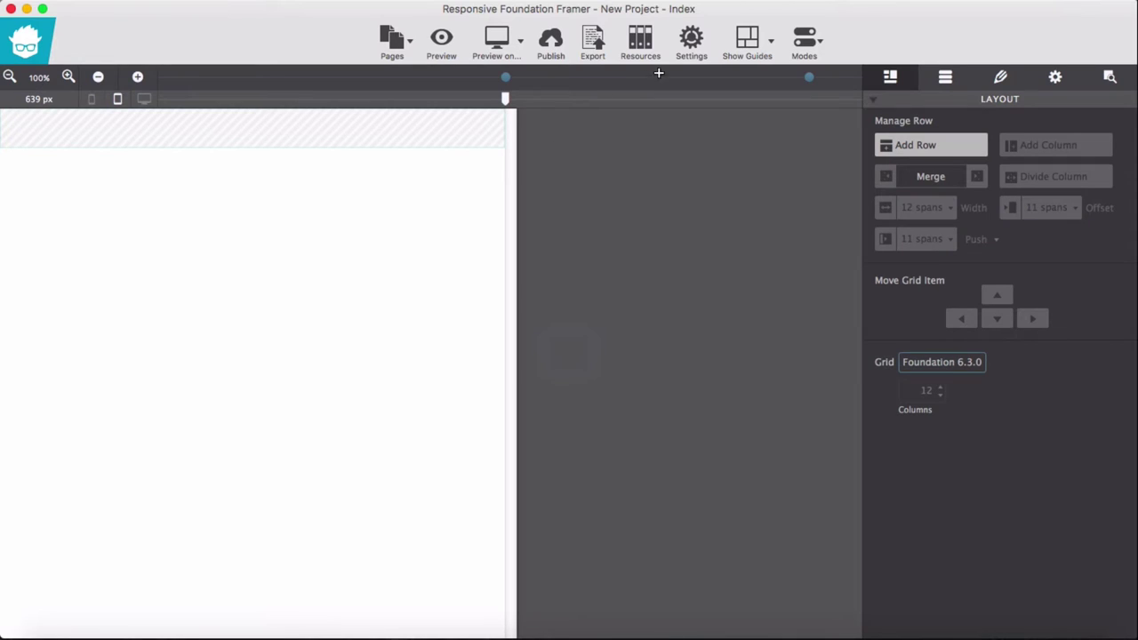
# - Create an img resource folder and add slice1.png and slice2.png to it
pyautogui.click(640, 40)
pyautogui.click(249, 360)
pyautogui.write('img')
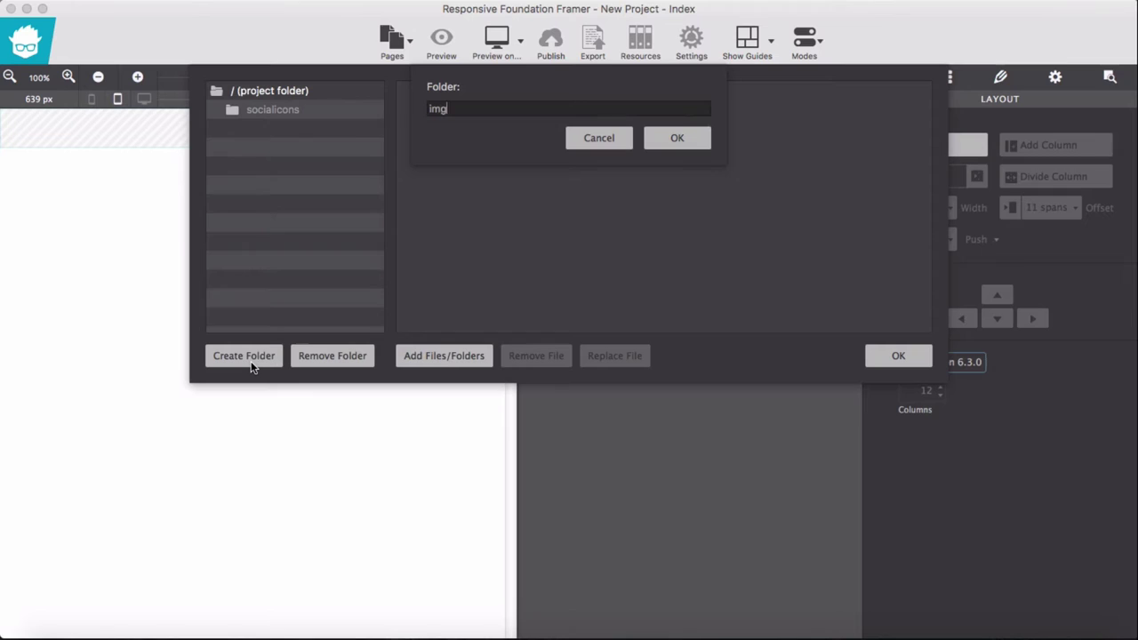
pyautogui.click(654, 140)
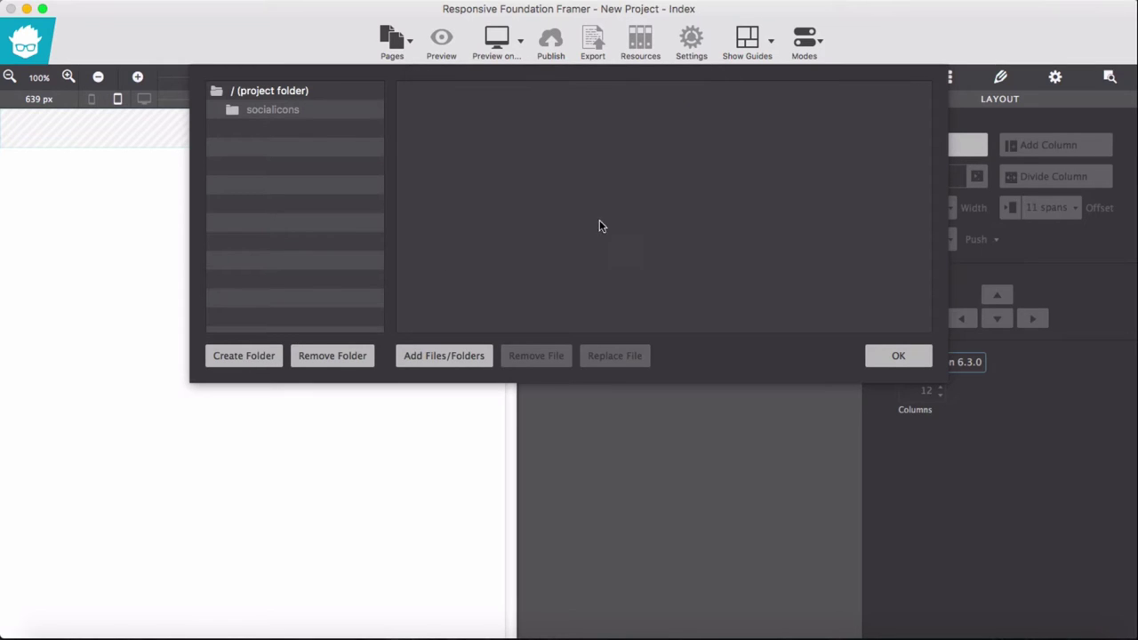
pyautogui.click(463, 354)
pyautogui.click(534, 159)
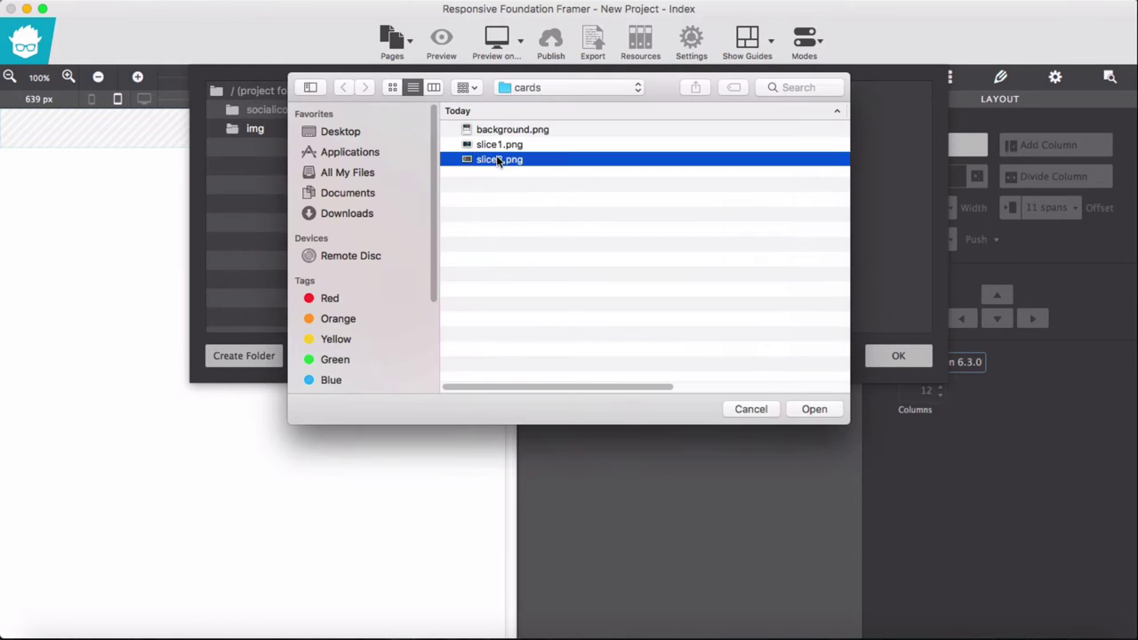
pyautogui.click(812, 410)
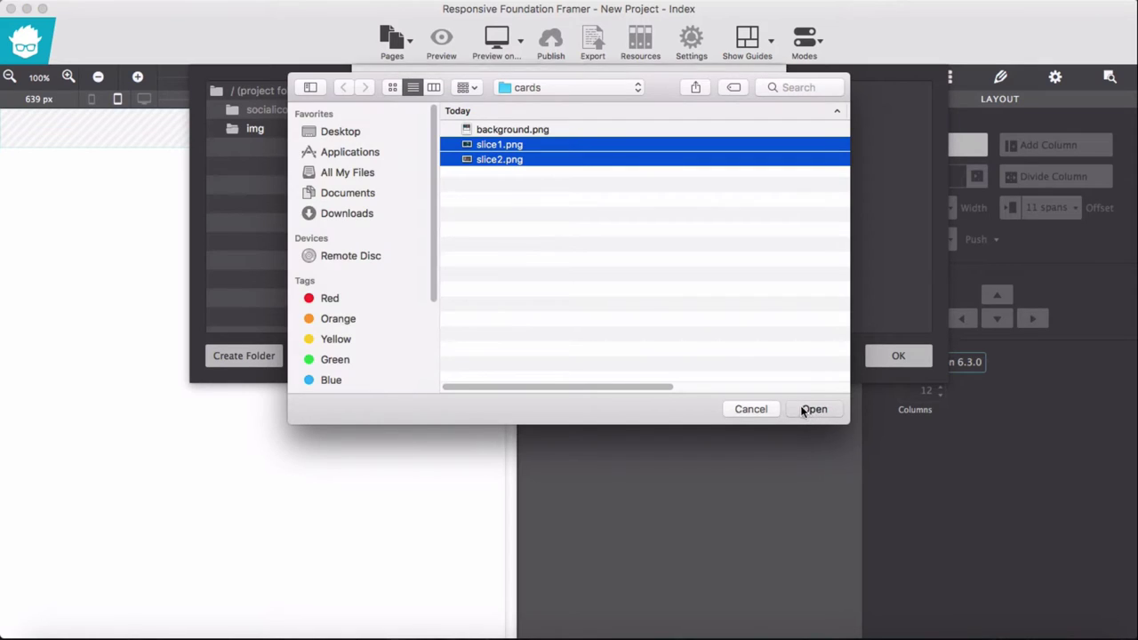
pyautogui.click(874, 357)
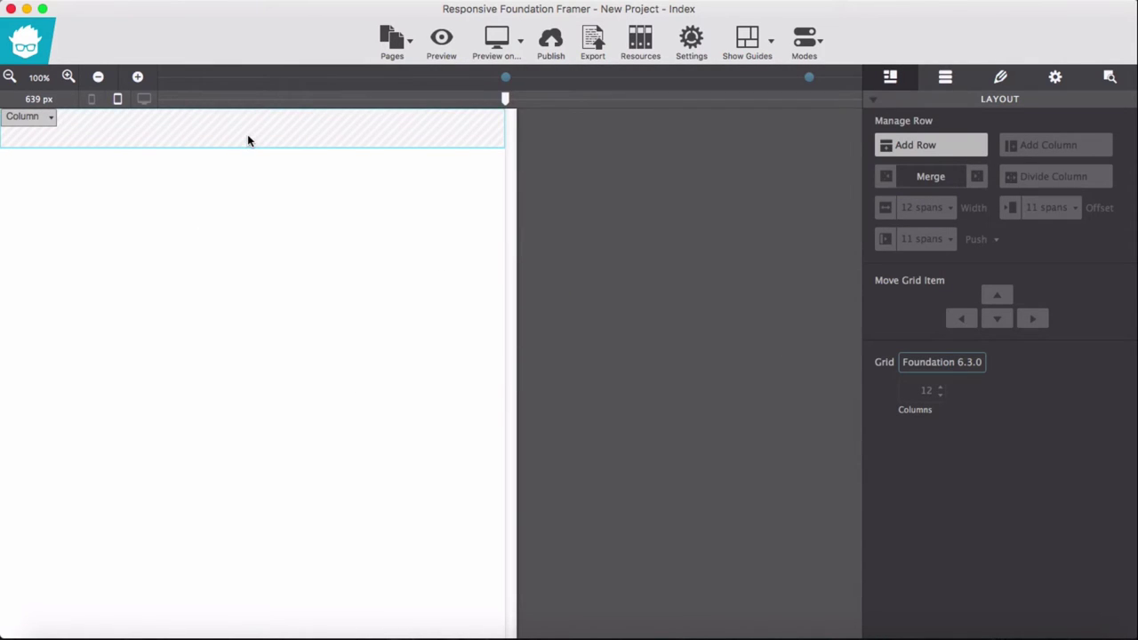
# - Narrow the preview to 629 px and add a Container Div with the .card class to the column
pyautogui.moveTo(505, 99); pyautogui.dragTo(498, 102)
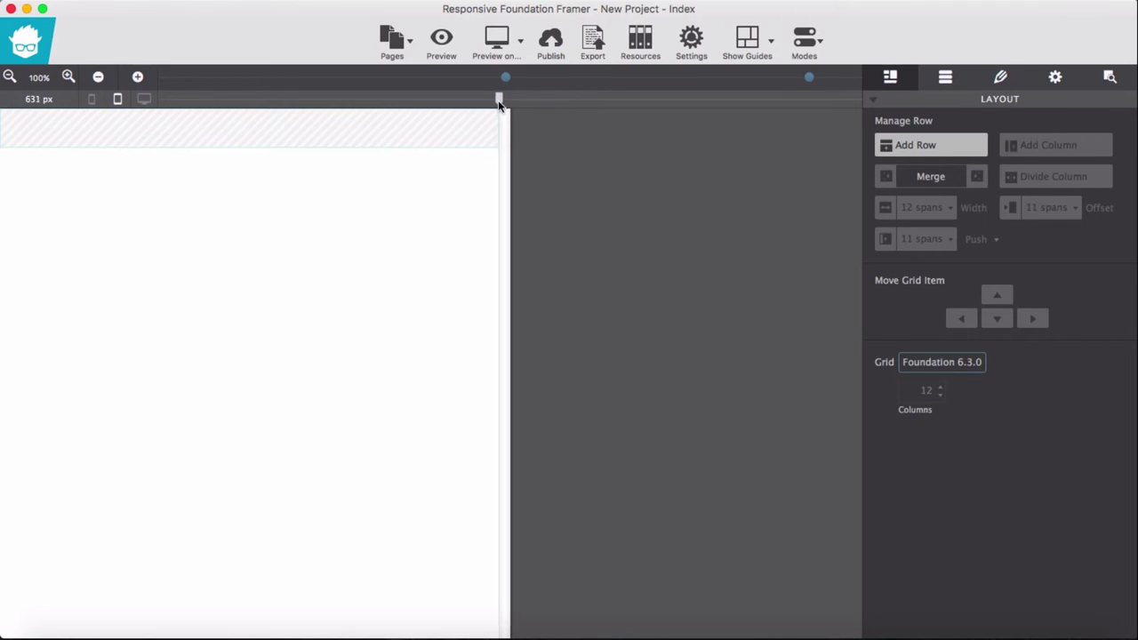
pyautogui.click(441, 140)
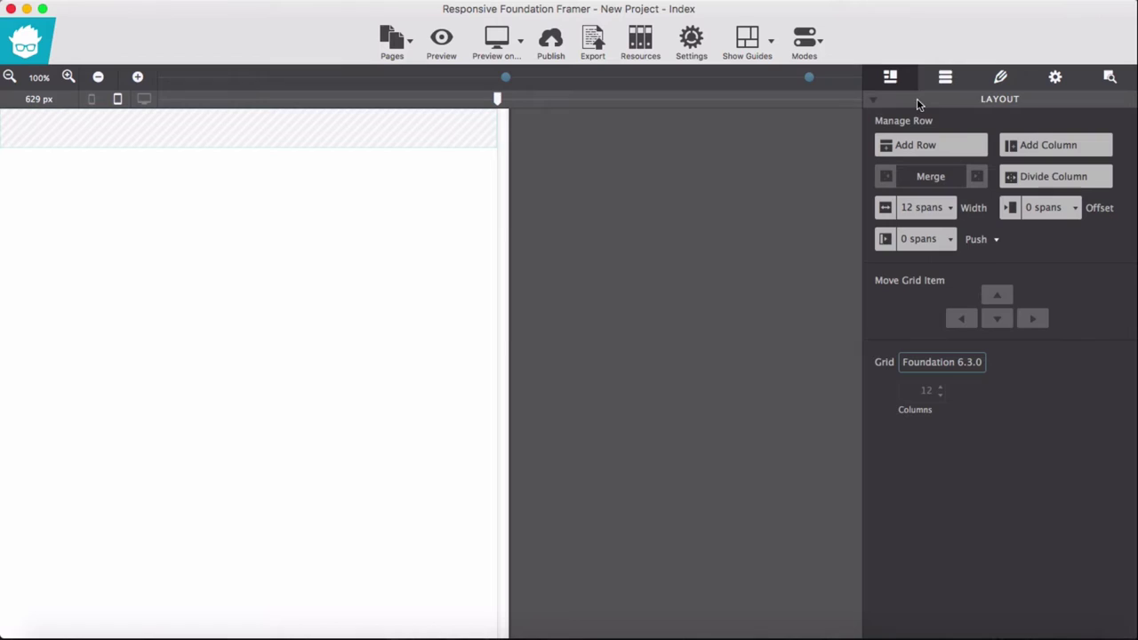
pyautogui.click(946, 77)
pyautogui.moveTo(1036, 589); pyautogui.dragTo(297, 133)
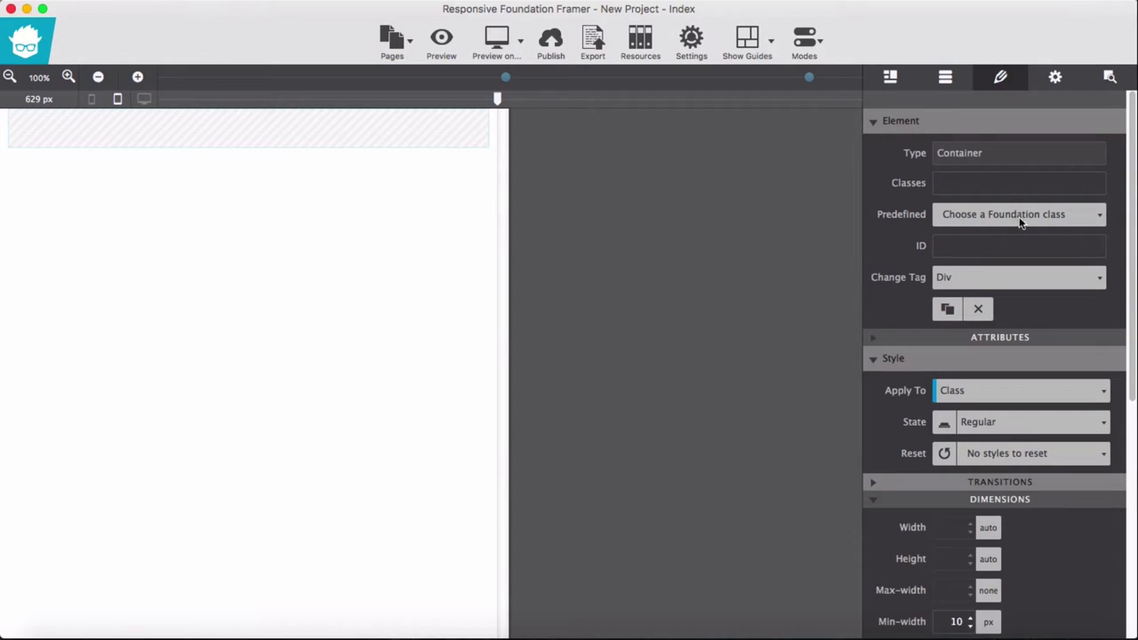
pyautogui.click(975, 222)
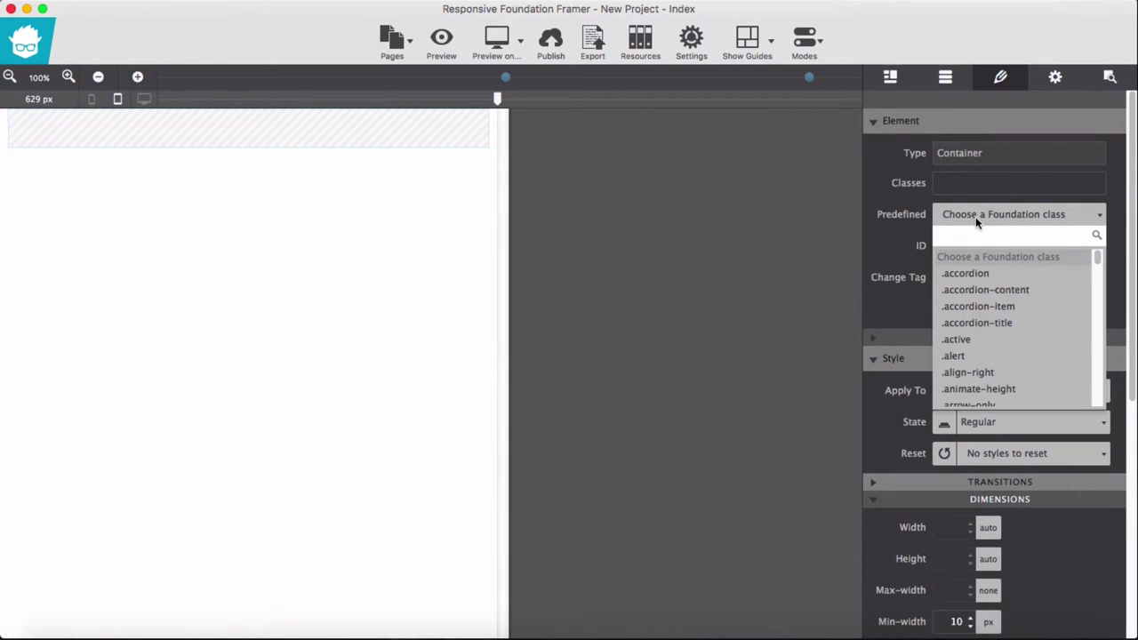
pyautogui.write('car')
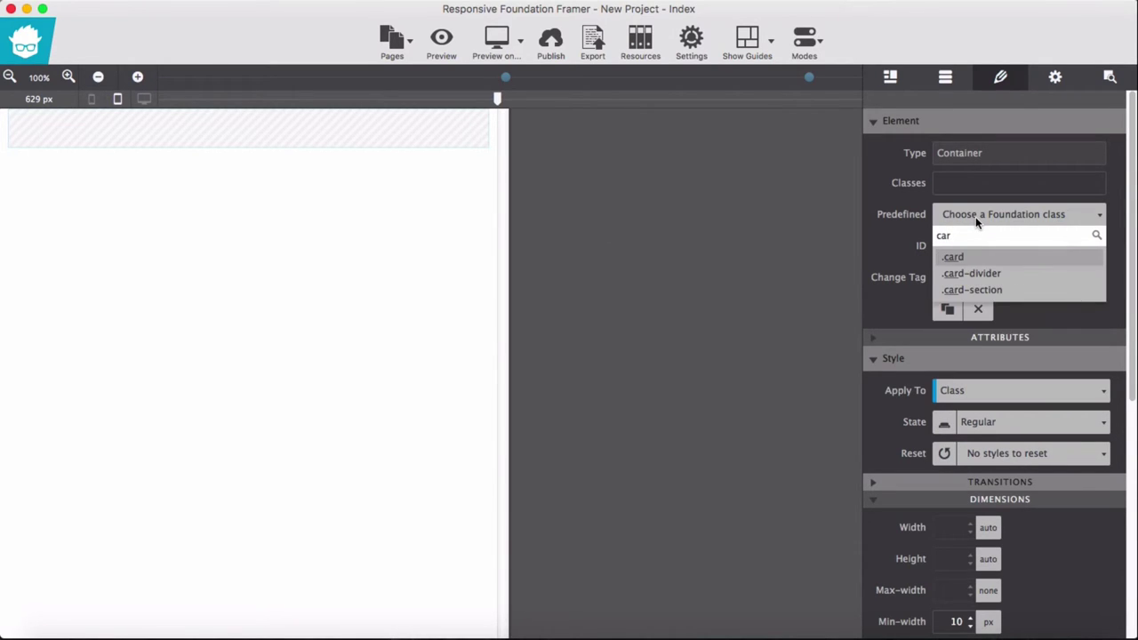
pyautogui.click(970, 257)
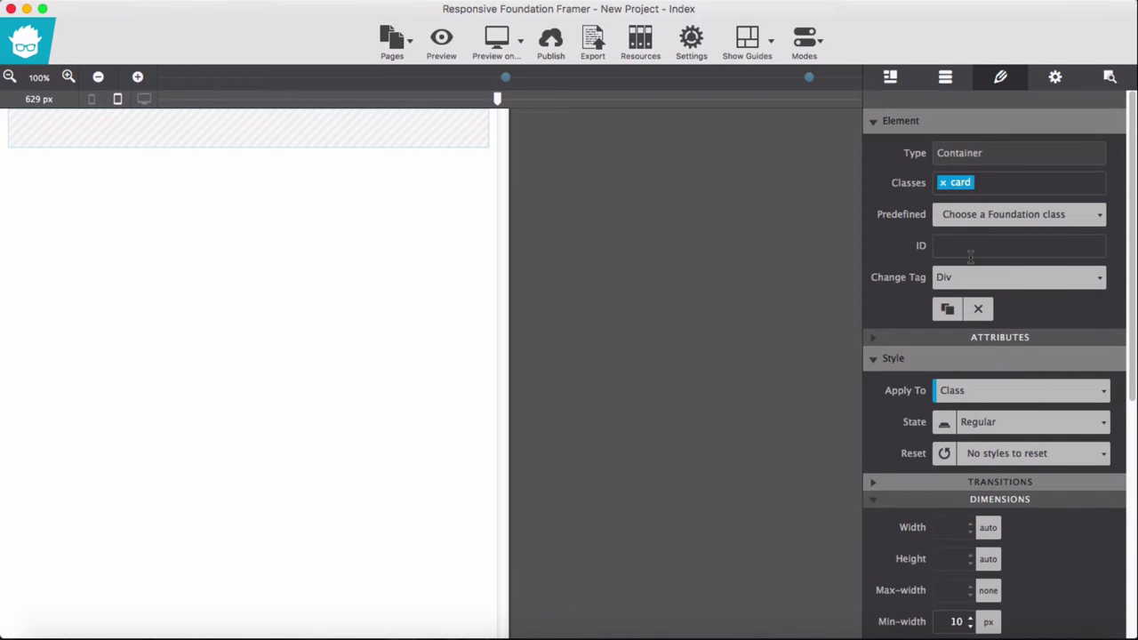
# - Drop a 3x2 picture into the card
pyautogui.click(946, 80)
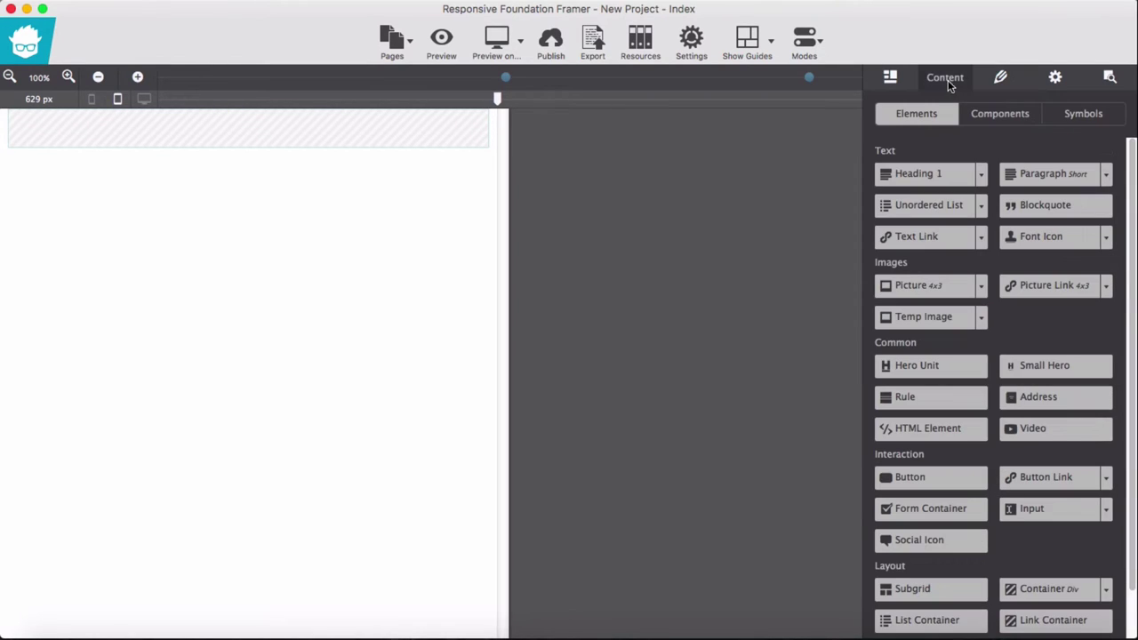
pyautogui.click(982, 290)
pyautogui.click(903, 294)
pyautogui.moveTo(903, 290)
pyautogui.mouseDown()
pyautogui.moveTo(803, 304)
pyautogui.moveTo(374, 128)
pyautogui.moveTo(361, 136)
pyautogui.mouseUp()
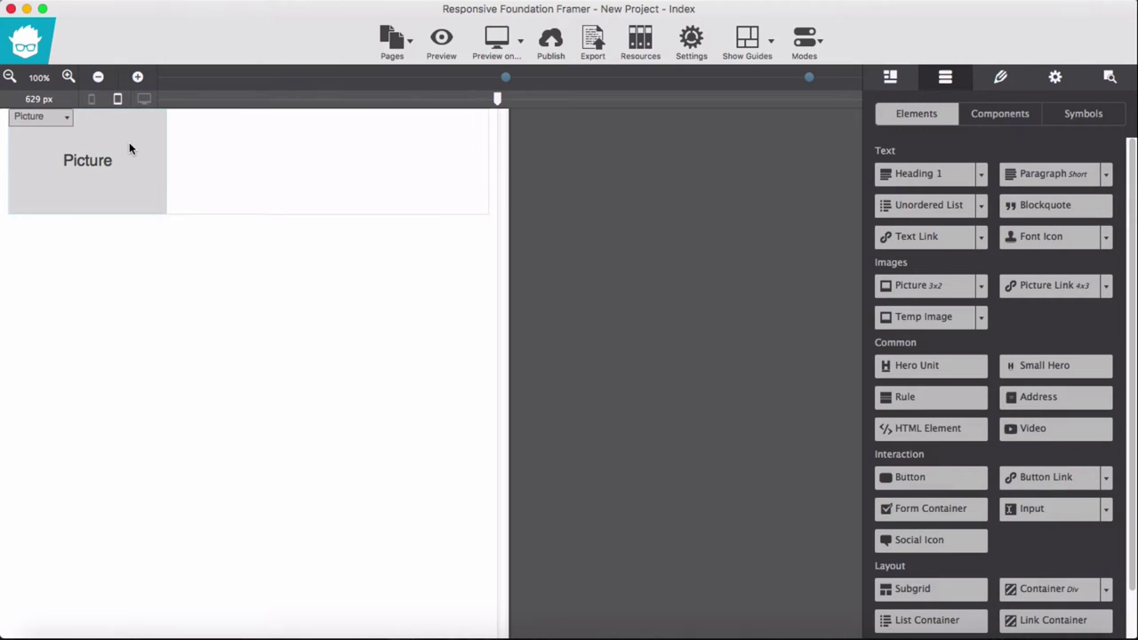
# - Set the picture source to local image slice1.png and its max-width unit to none
pyautogui.click(990, 85)
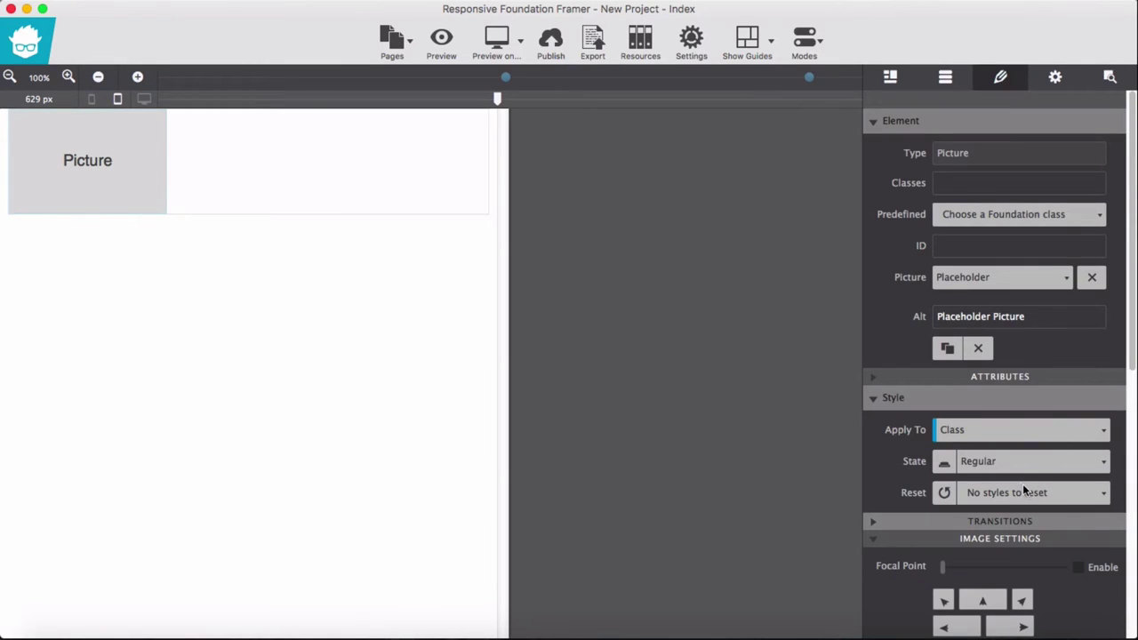
pyautogui.click(995, 280)
pyautogui.click(975, 286)
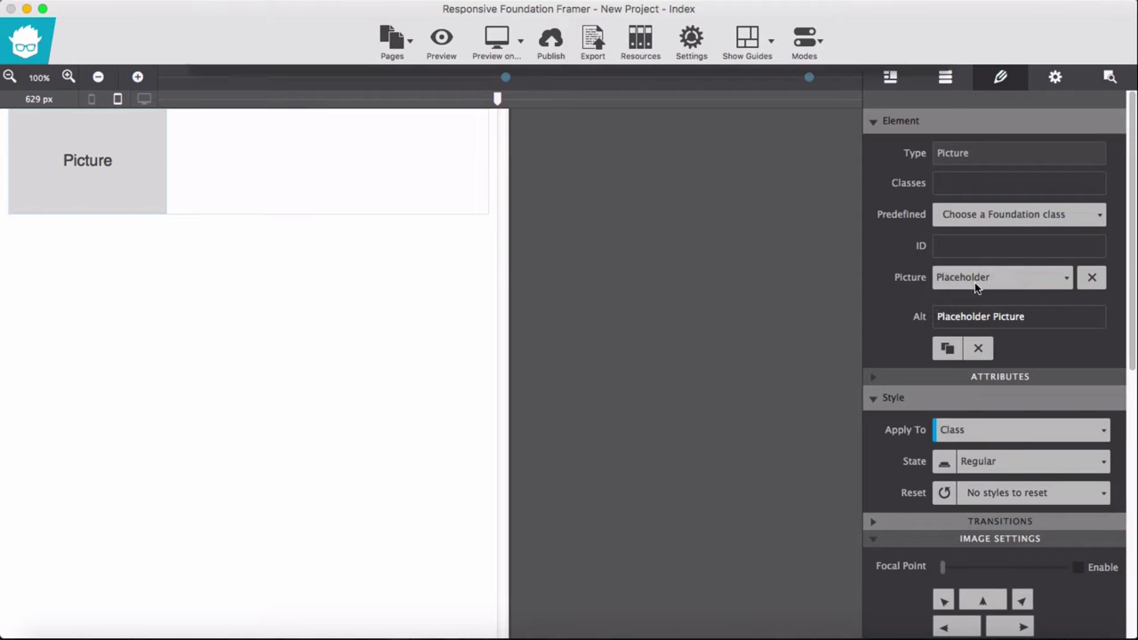
pyautogui.click(455, 134)
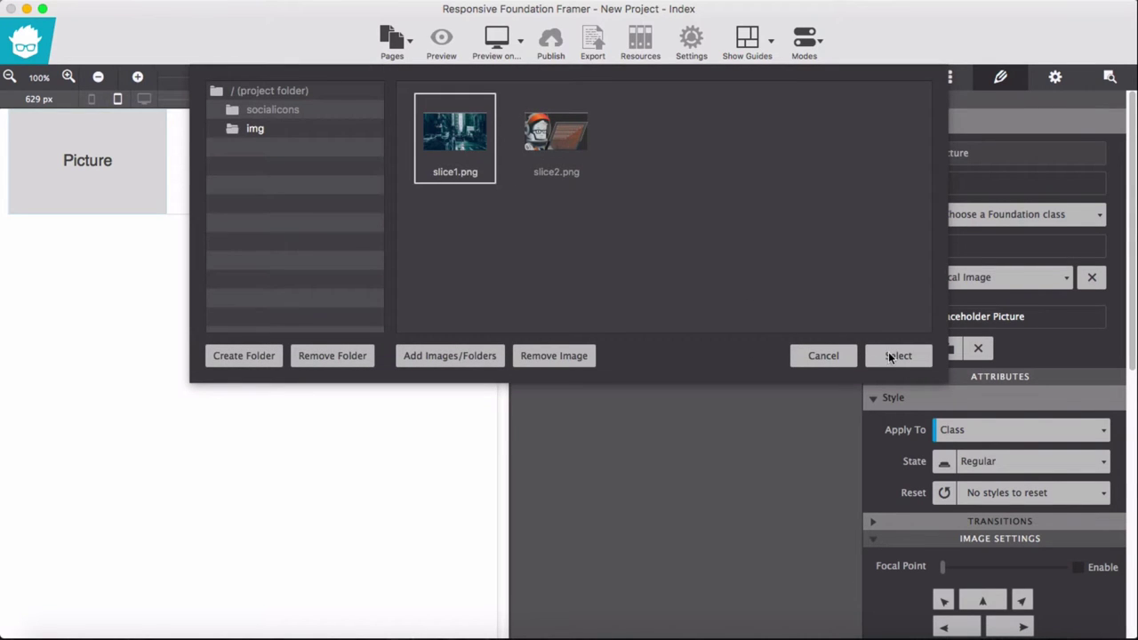
pyautogui.click(890, 357)
pyautogui.scroll(-3, 953, 397)
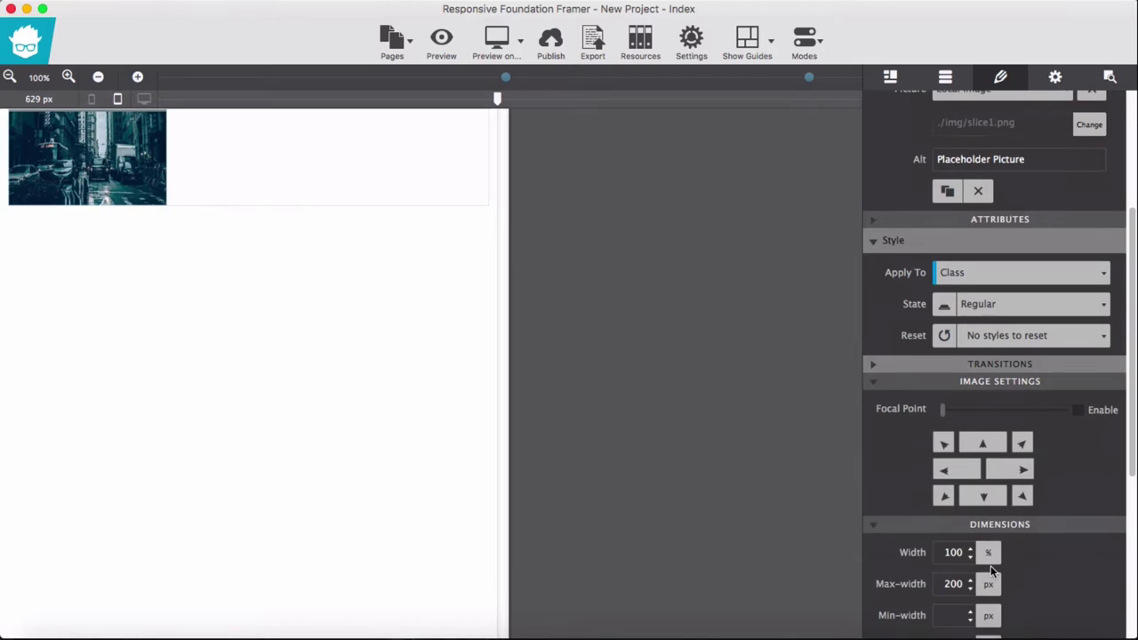
pyautogui.scroll(-1, 991, 565)
pyautogui.click(988, 537)
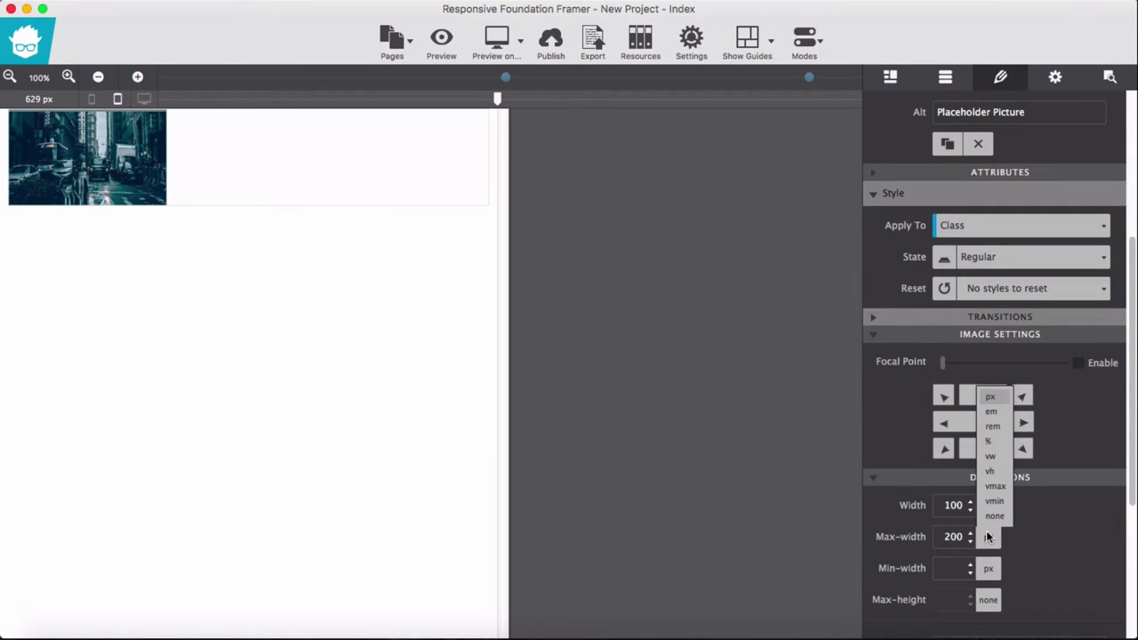
pyautogui.click(993, 516)
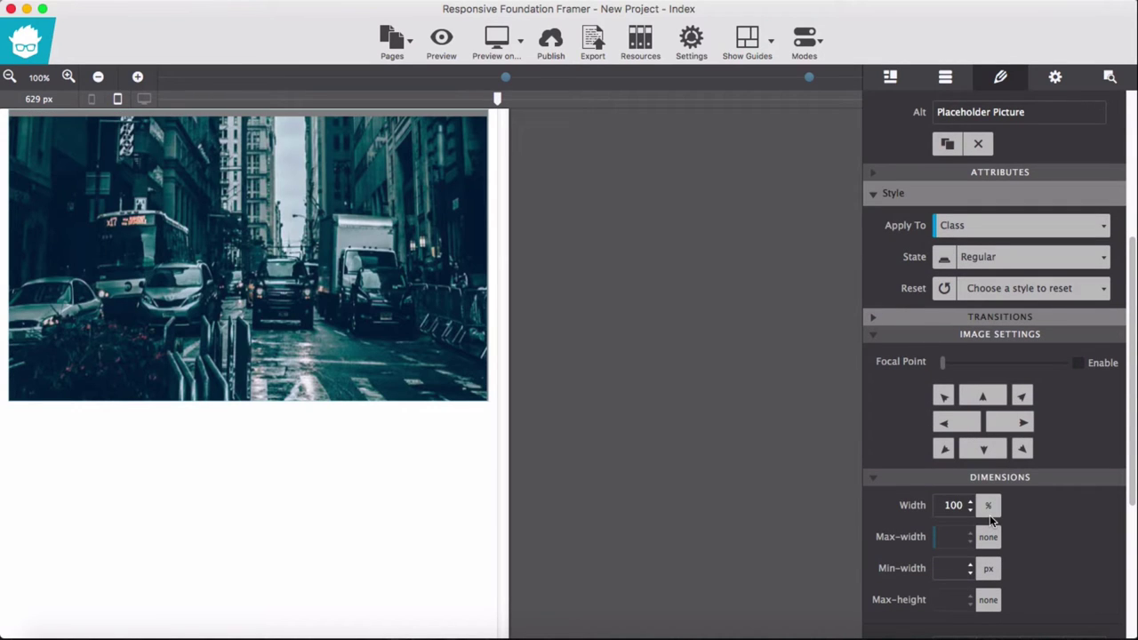
pyautogui.click(946, 78)
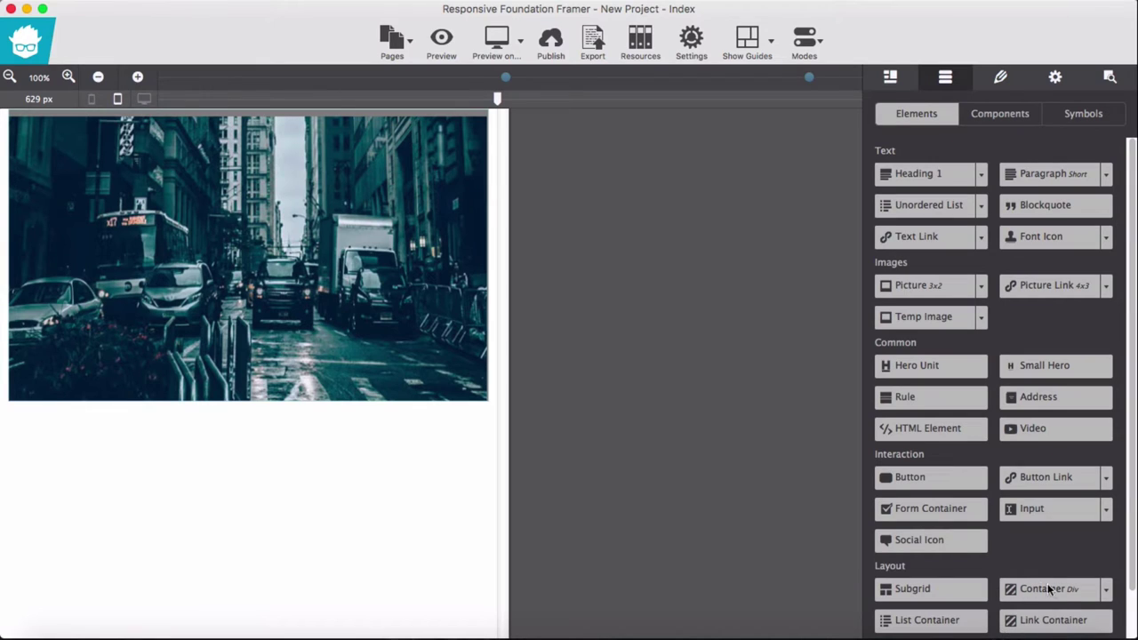
# - Add a second container with the .card-divider class and move it below the picture
pyautogui.moveTo(1058, 587); pyautogui.dragTo(309, 402)
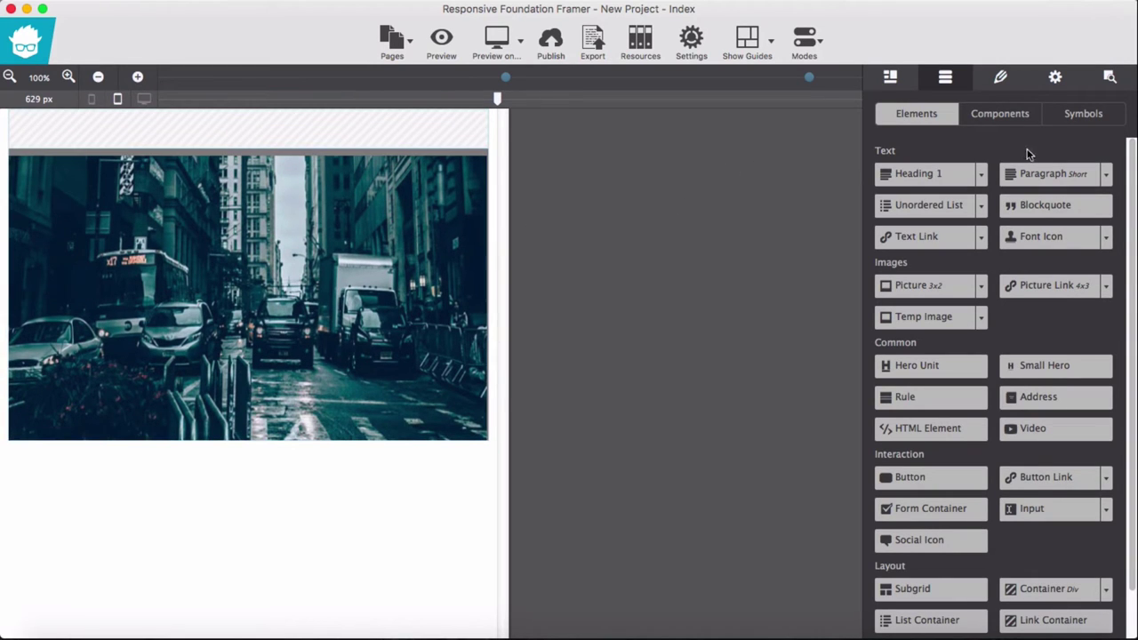
pyautogui.click(1000, 86)
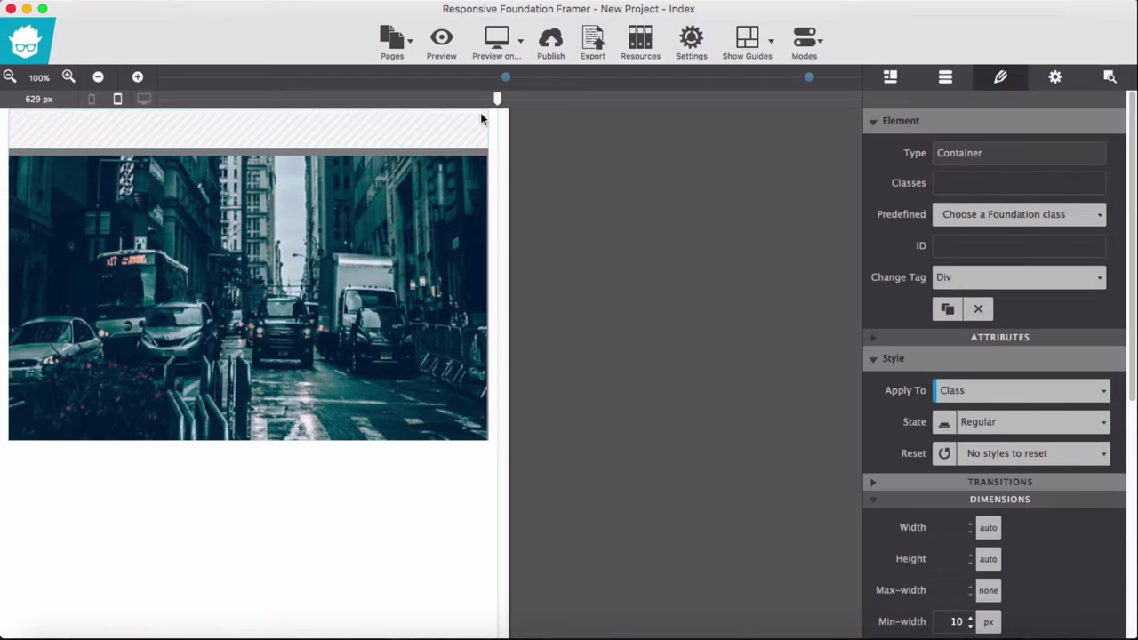
pyautogui.click(959, 222)
pyautogui.write('car')
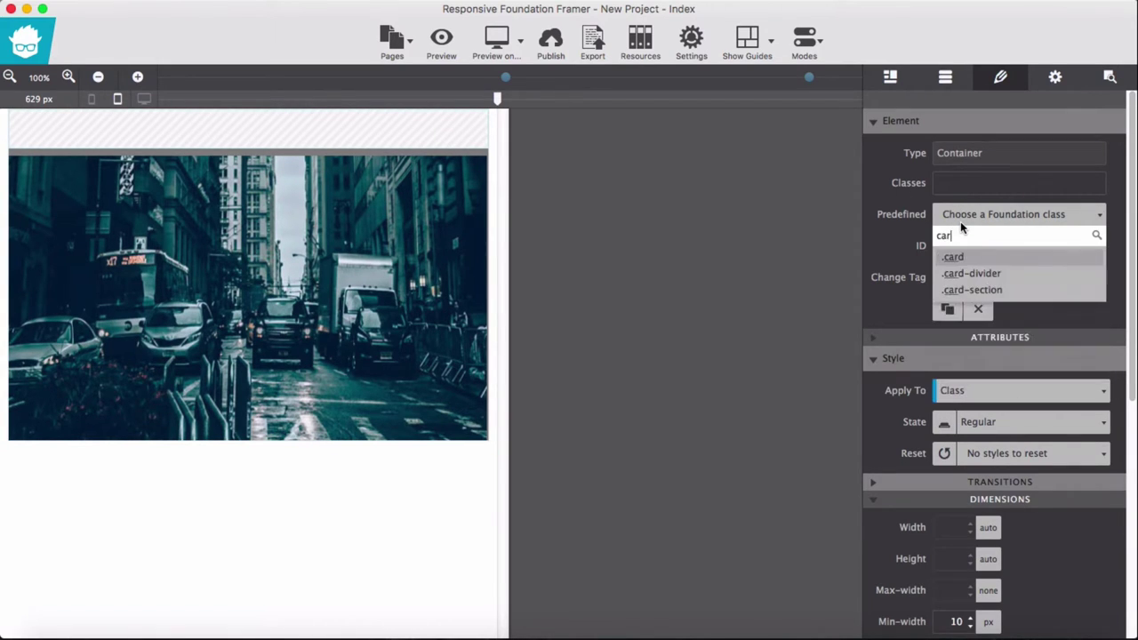
pyautogui.click(978, 273)
pyautogui.moveTo(418, 120)
pyautogui.mouseDown()
pyautogui.moveTo(359, 319)
pyautogui.moveTo(381, 140)
pyautogui.mouseUp()
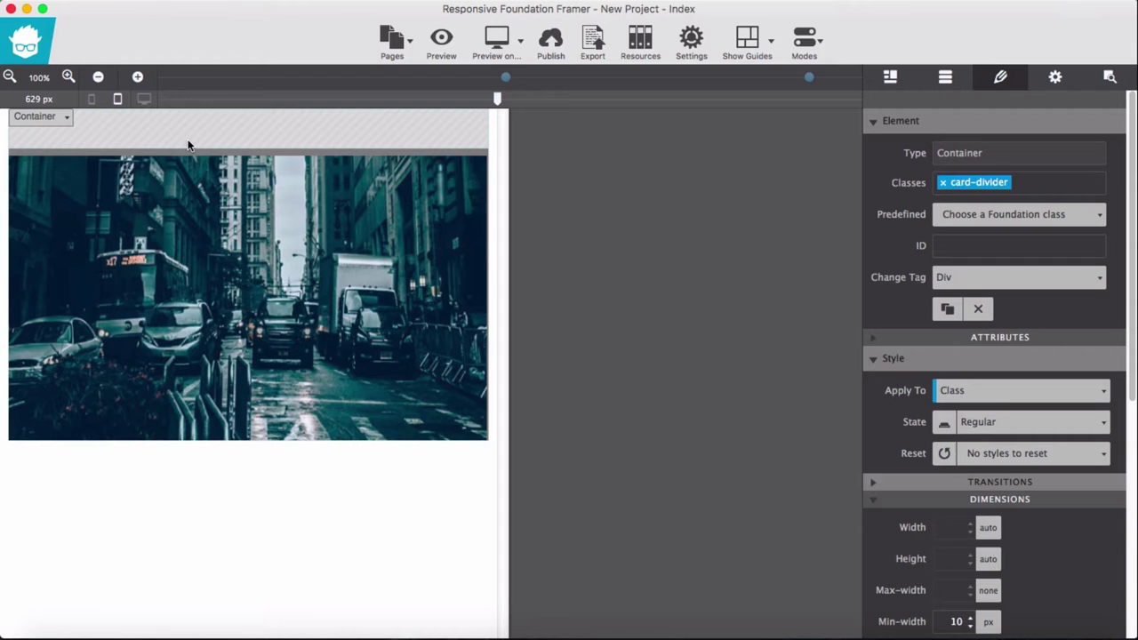
pyautogui.moveTo(189, 140); pyautogui.dragTo(240, 449)
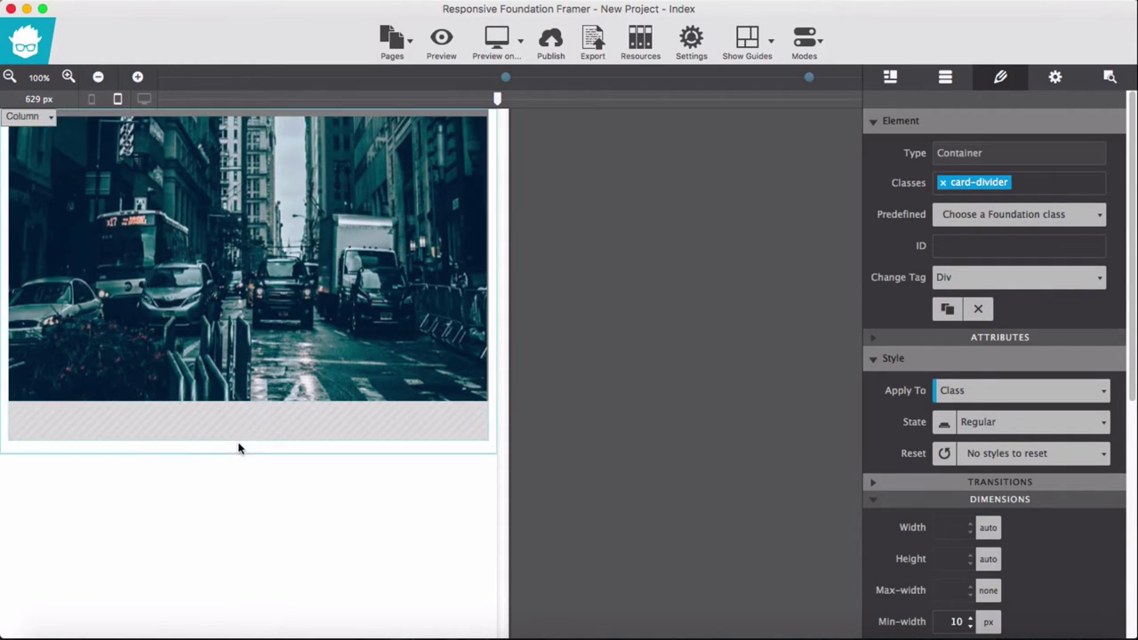
# - Place a Heading 3 below the photo and select its card-divider parent container
pyautogui.click(945, 76)
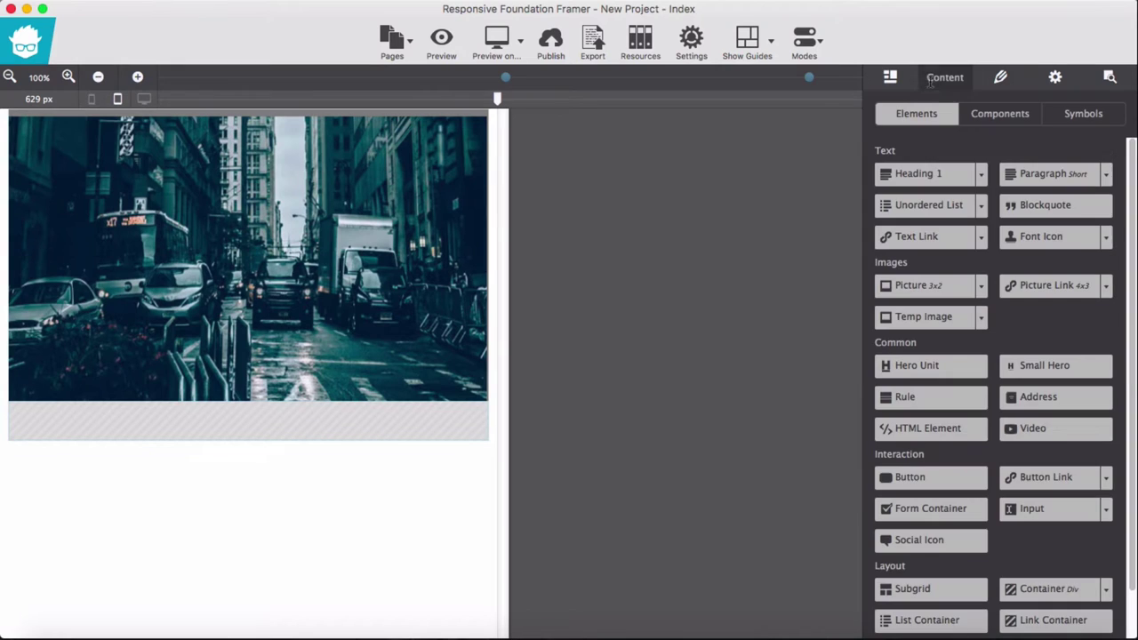
pyautogui.click(981, 175)
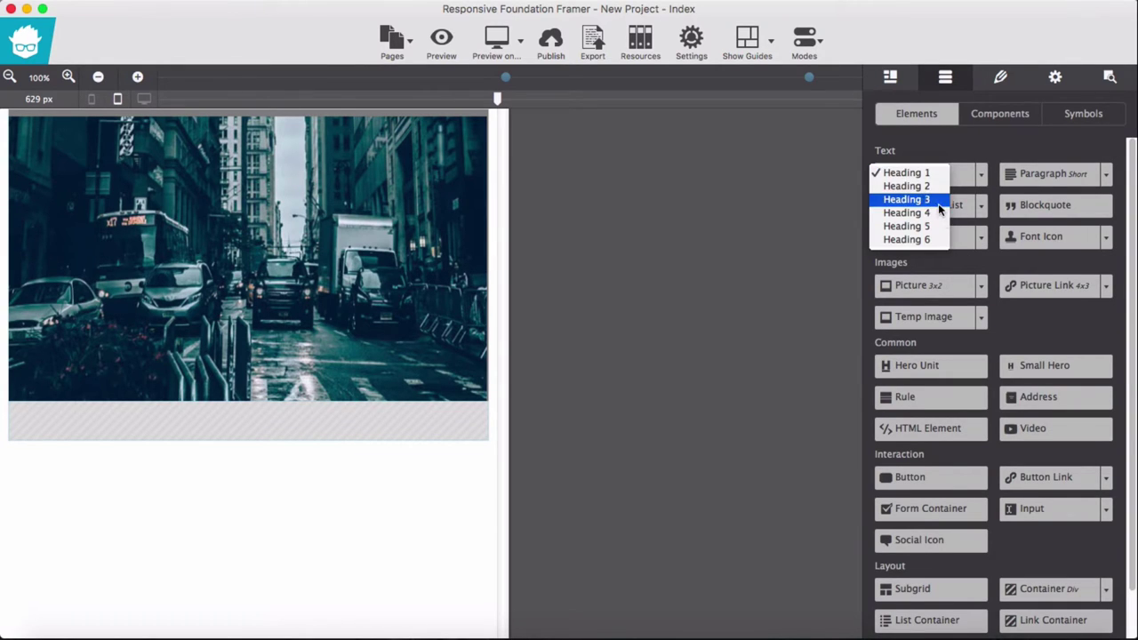
pyautogui.click(940, 203)
pyautogui.moveTo(914, 178); pyautogui.dragTo(300, 418)
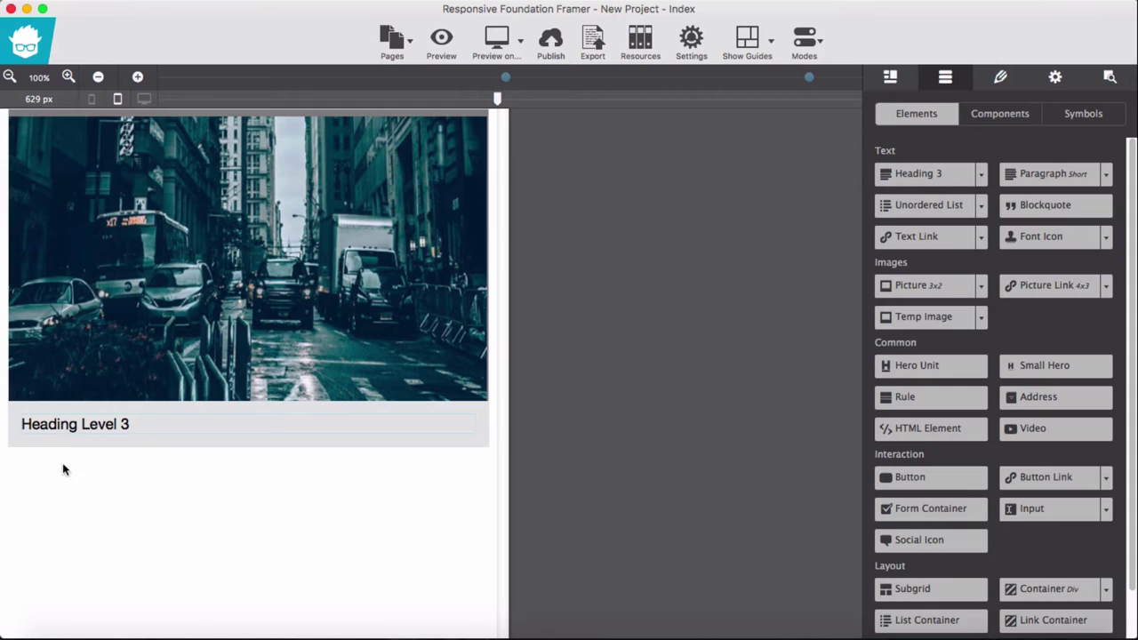
pyautogui.moveTo(75, 424)
pyautogui.click(83, 407)
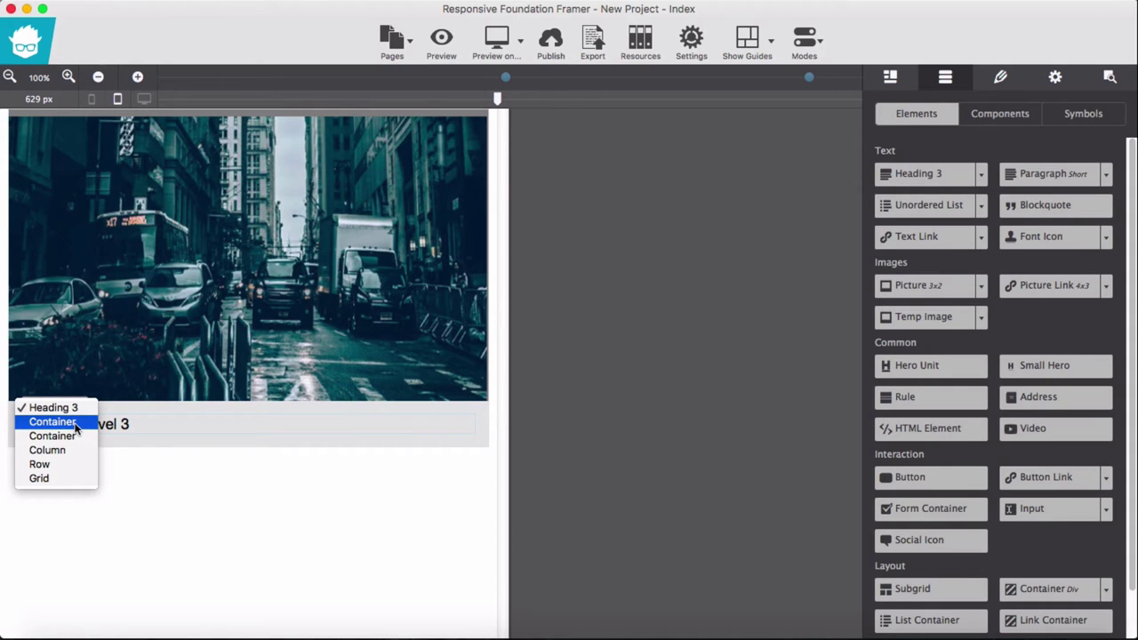
pyautogui.click(49, 418)
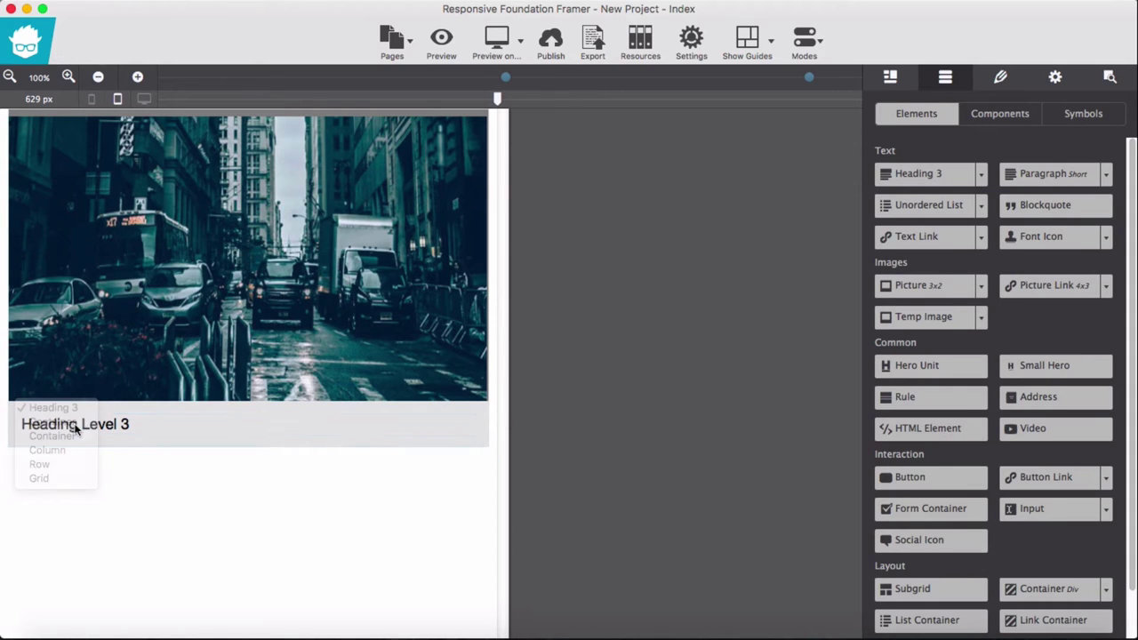
pyautogui.click(1002, 82)
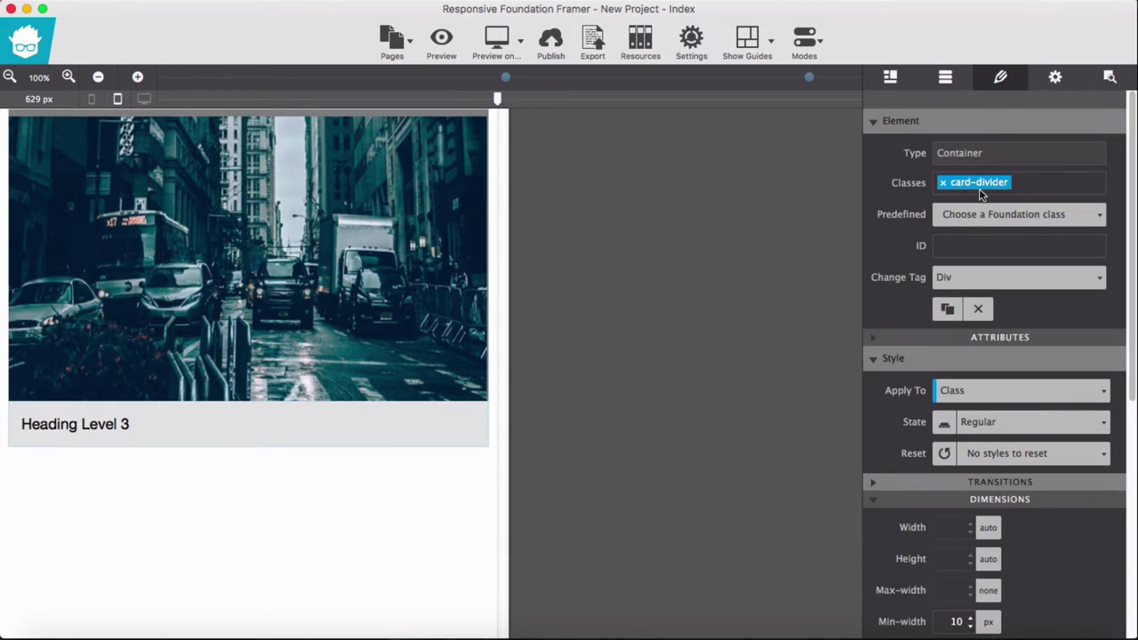
# - Add a container below the heading holding a medium paragraph and a Button Link
pyautogui.click(943, 80)
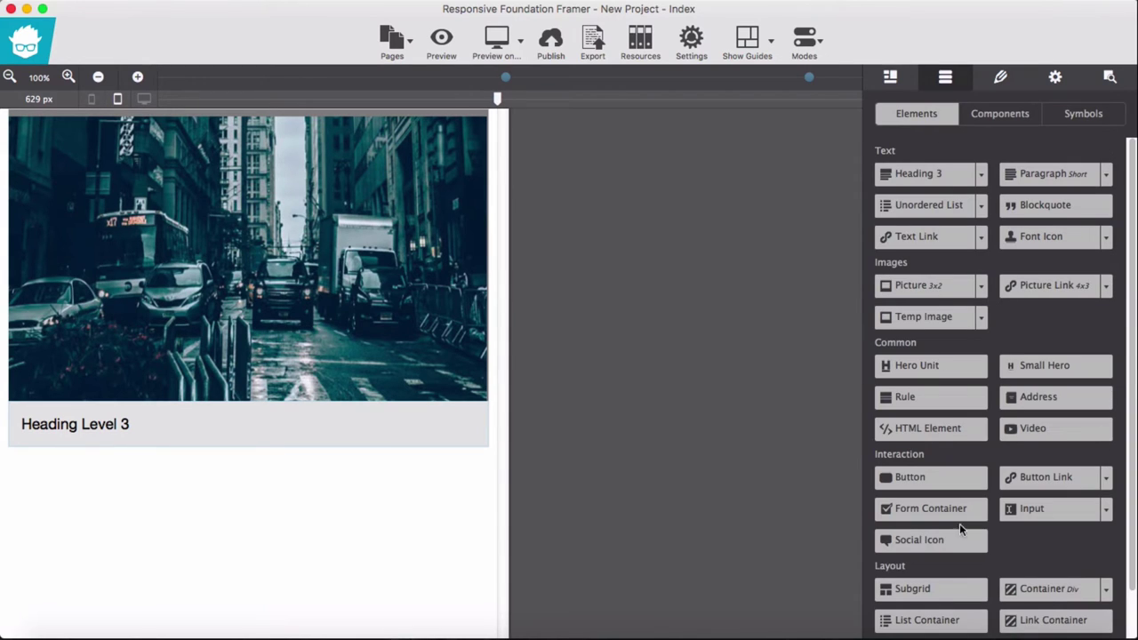
pyautogui.moveTo(1047, 602); pyautogui.dragTo(162, 452)
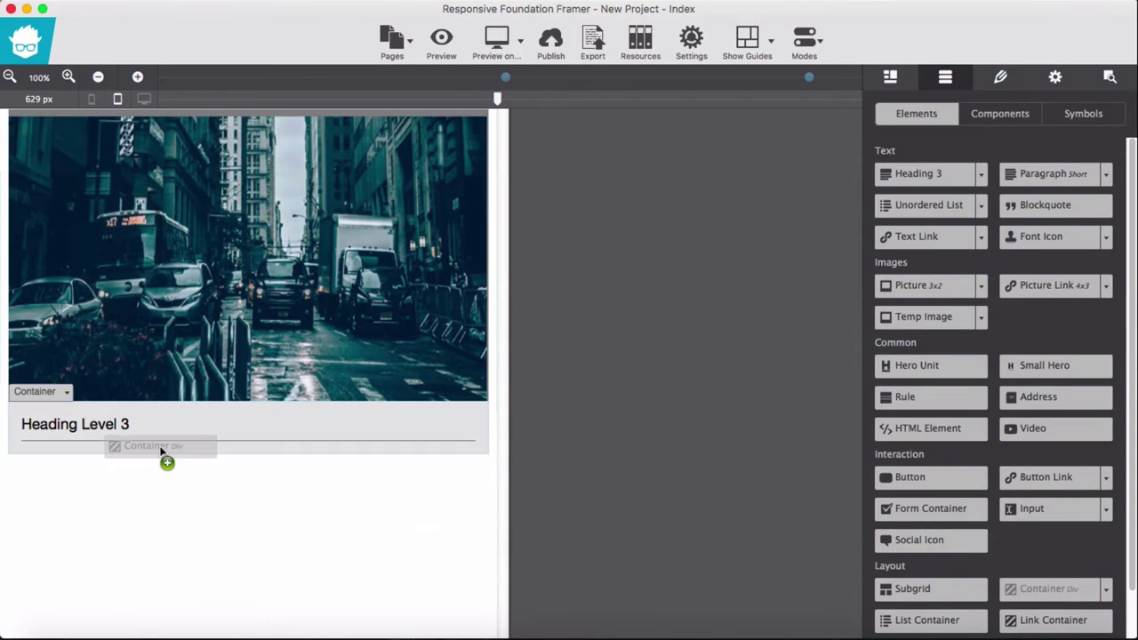
pyautogui.moveTo(159, 445); pyautogui.dragTo(157, 447)
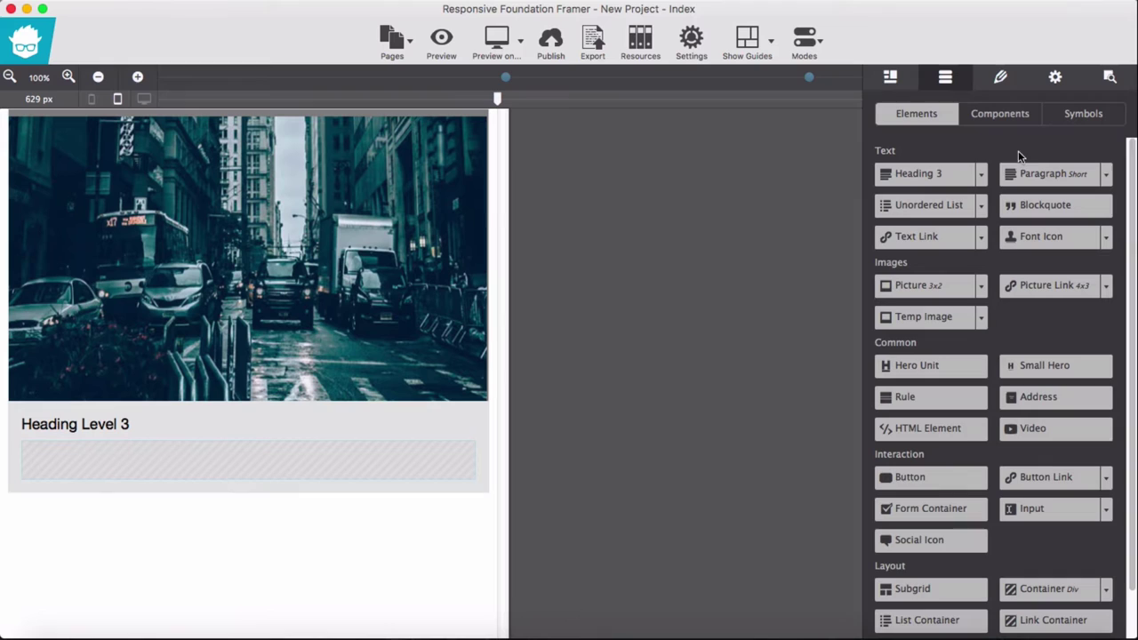
pyautogui.click(1106, 175)
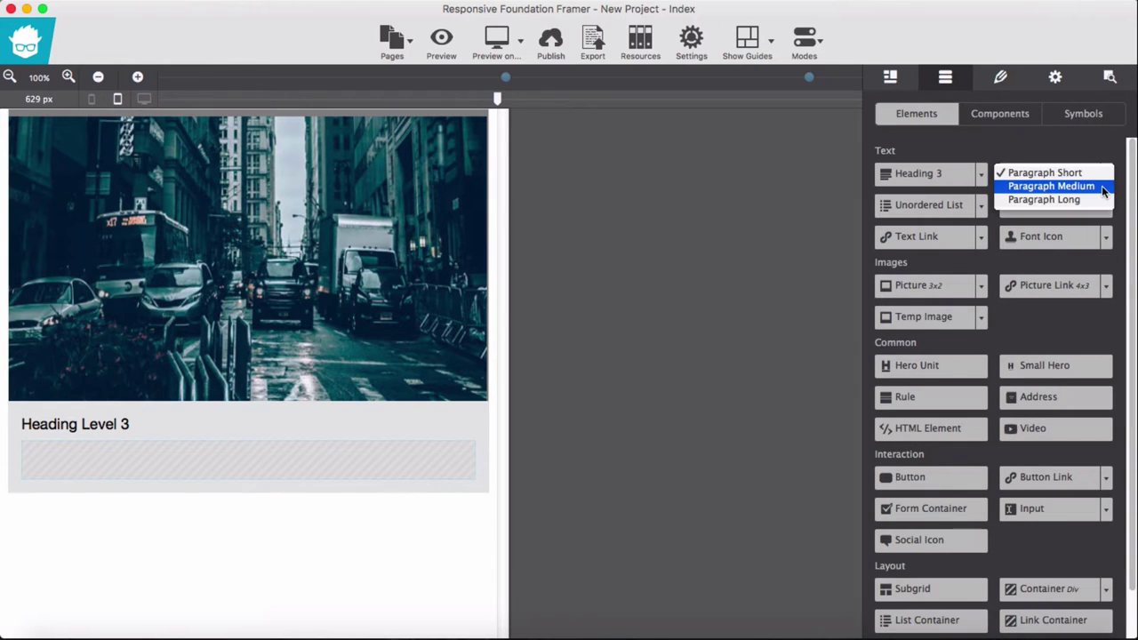
pyautogui.click(1031, 186)
pyautogui.moveTo(1036, 175); pyautogui.dragTo(259, 456)
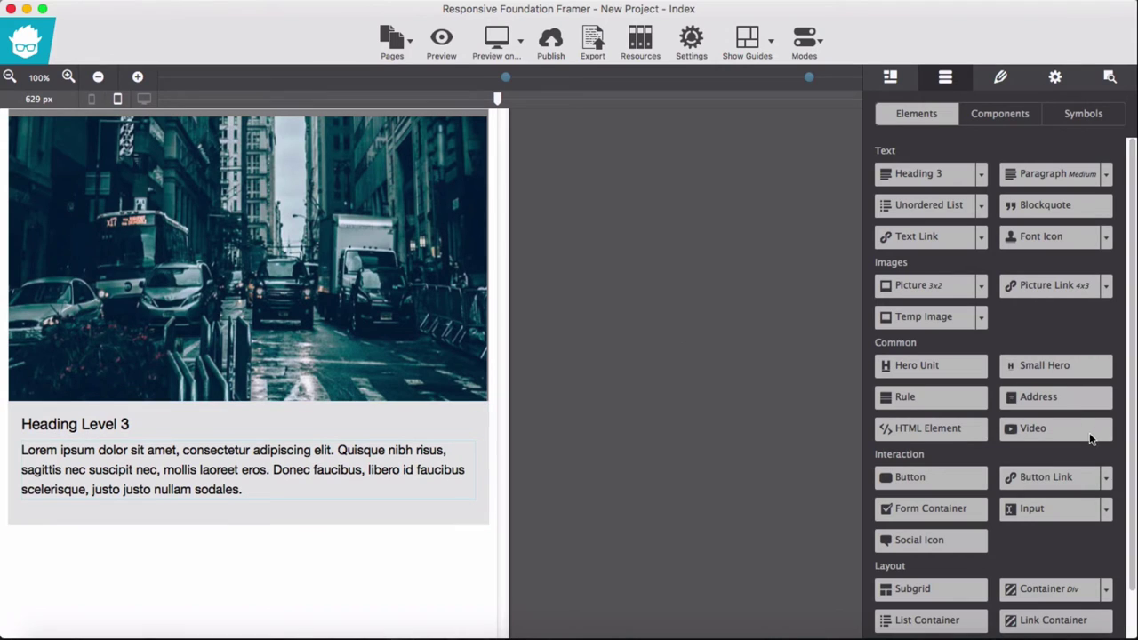
pyautogui.moveTo(1072, 475); pyautogui.dragTo(209, 509)
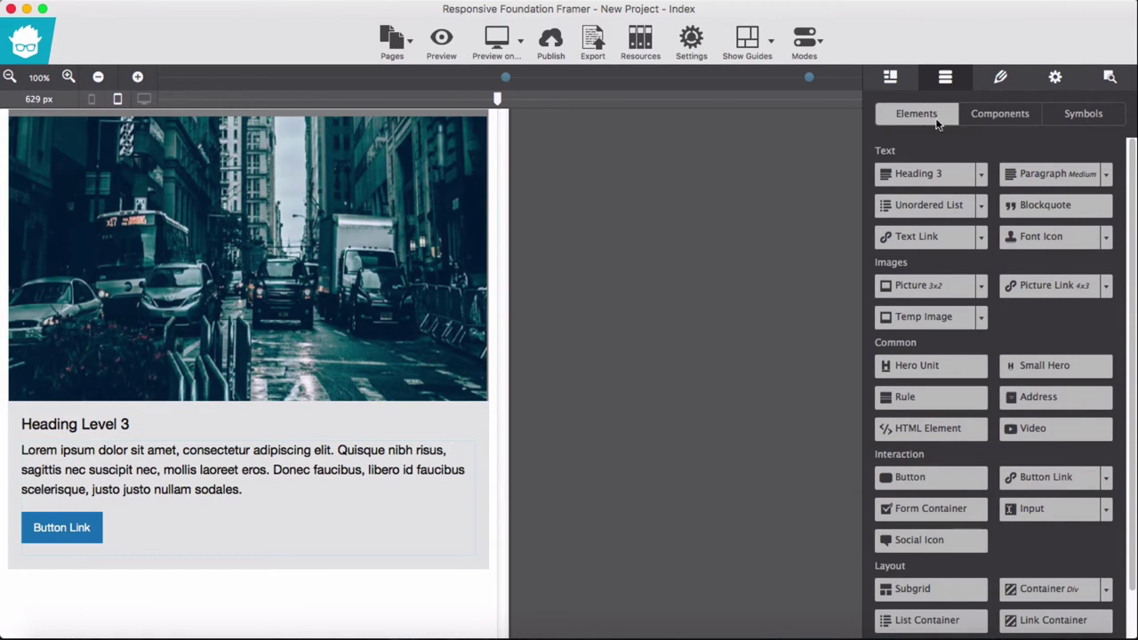
pyautogui.click(1012, 81)
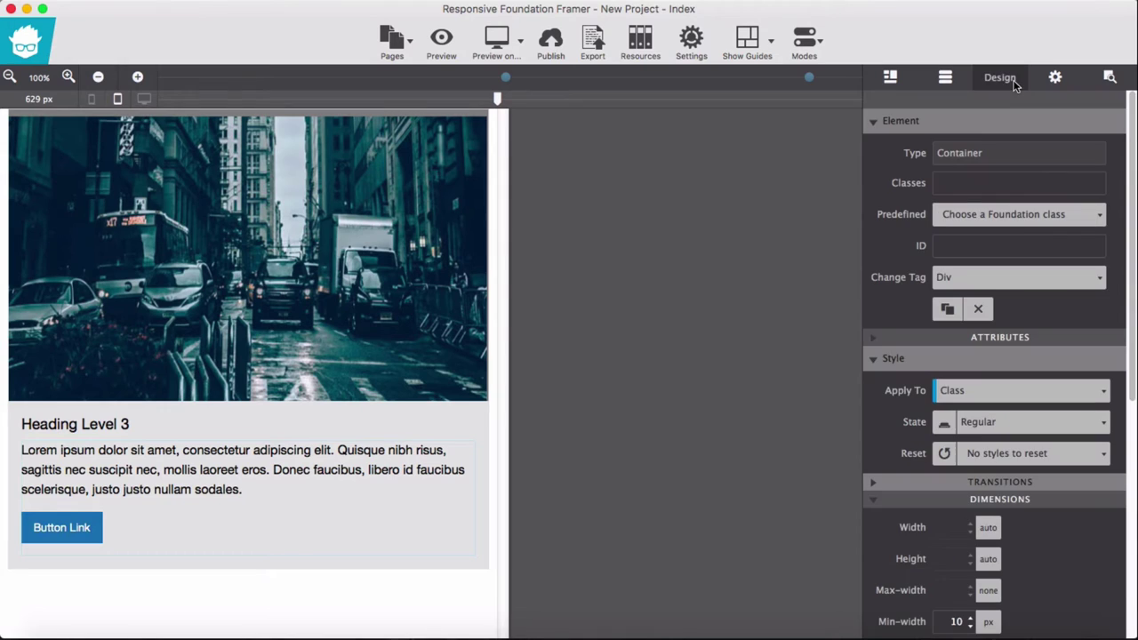
# - Give the paragraph-and-button container the .card-section class
pyautogui.click(974, 219)
pyautogui.write('ca')
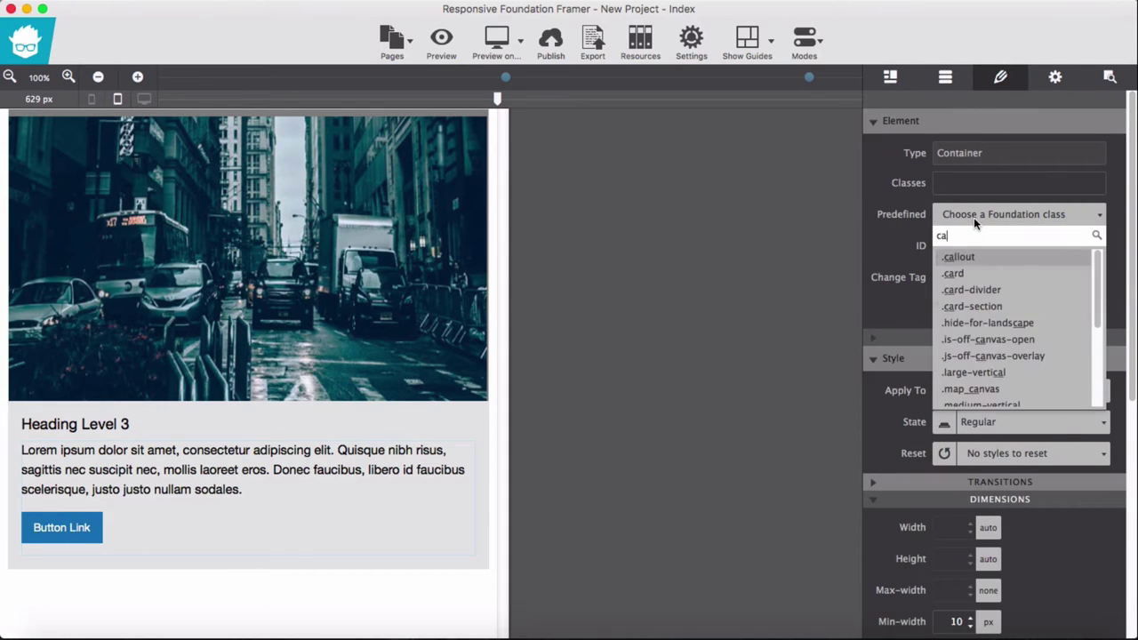
pyautogui.write('rd')
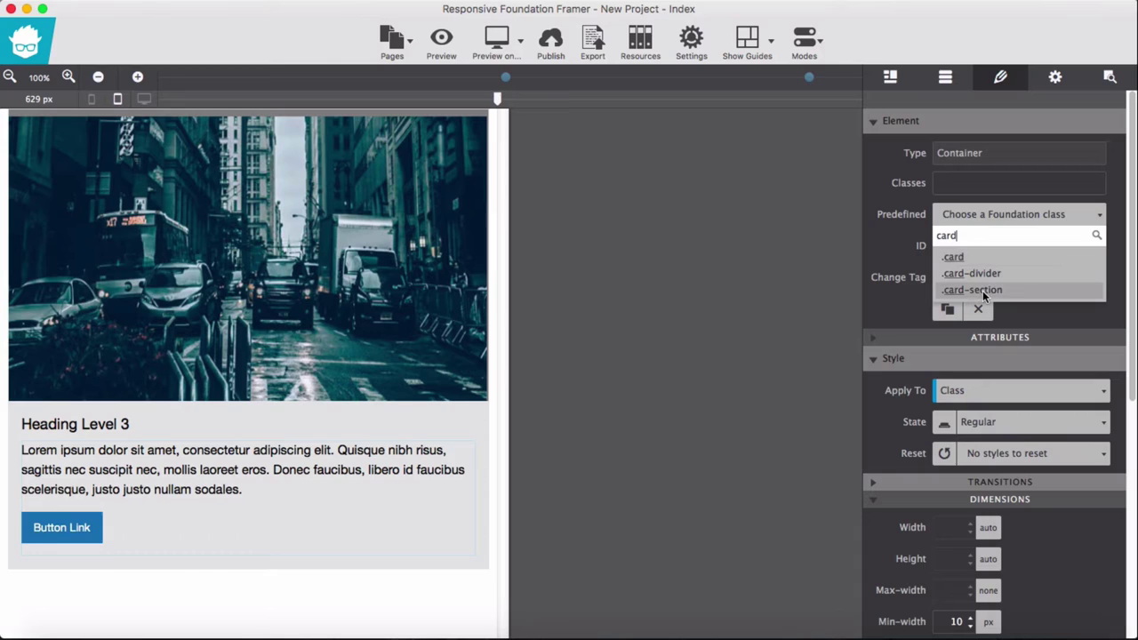
pyautogui.click(983, 290)
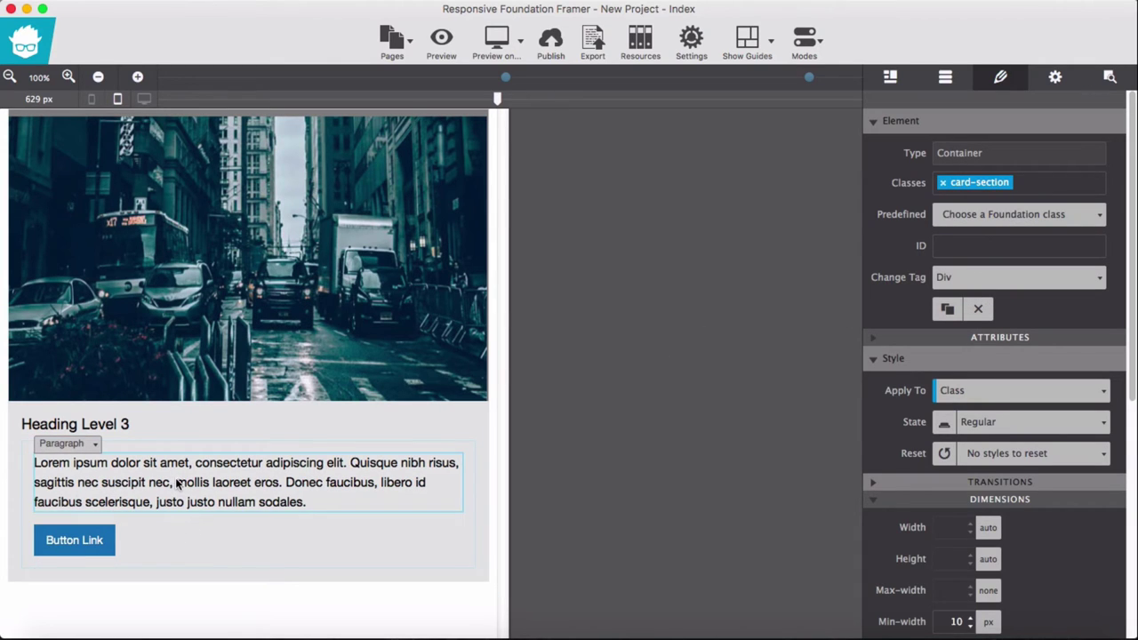
# - Duplicate the card column twice to make three cards, and widen the preview to 780 px
pyautogui.moveTo(497, 100); pyautogui.dragTo(458, 100)
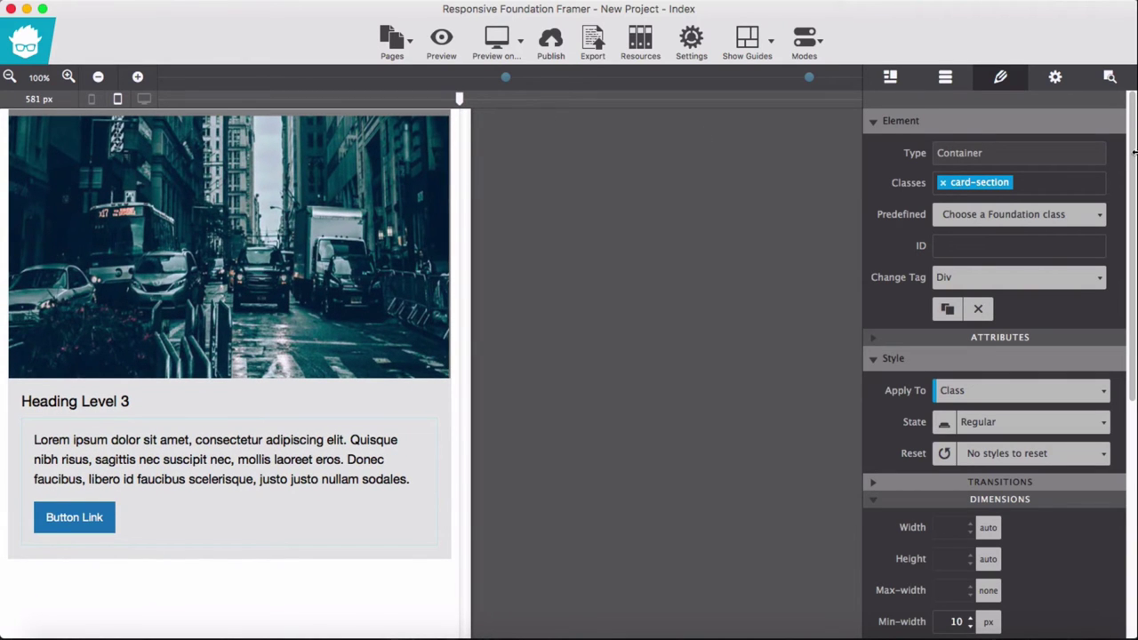
pyautogui.click(1113, 82)
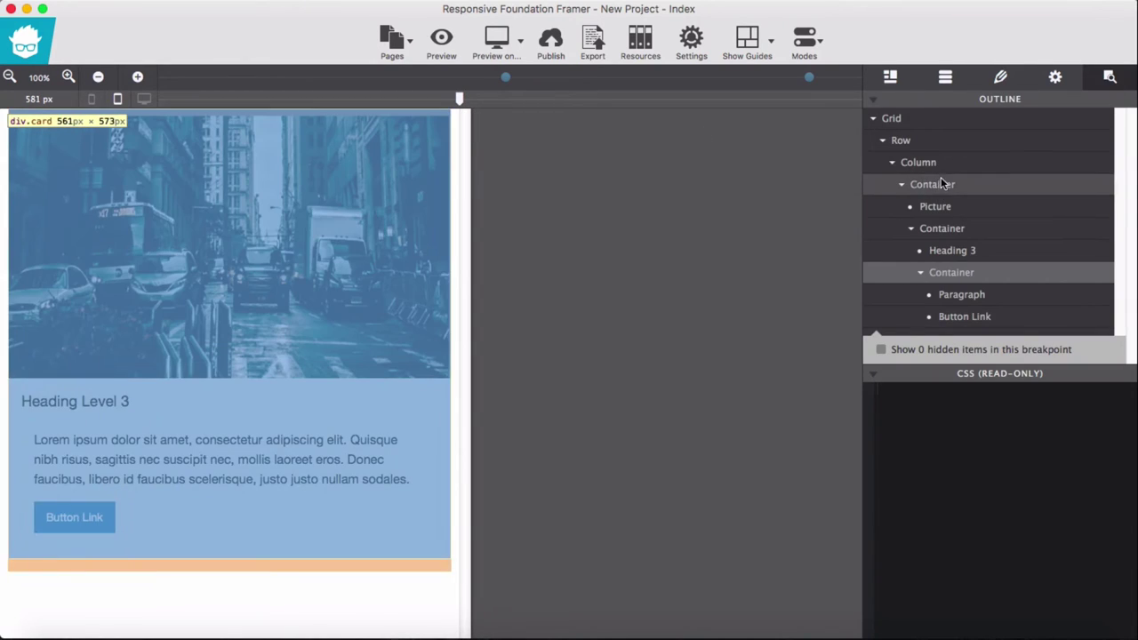
pyautogui.doubleClick(943, 168)
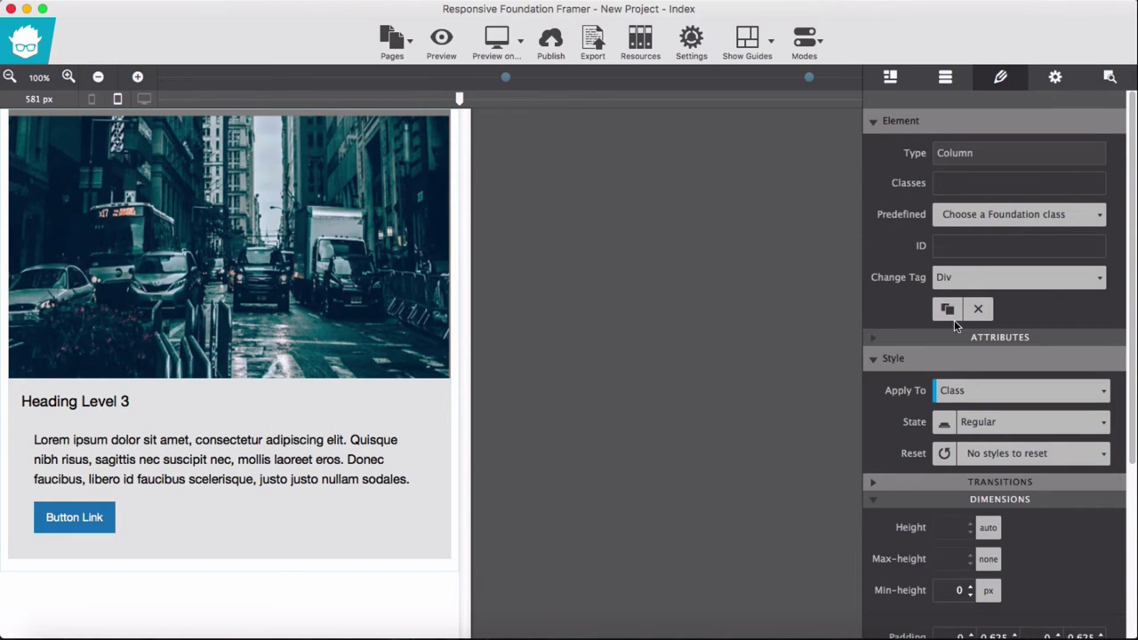
pyautogui.click(950, 311)
pyautogui.click(950, 311)
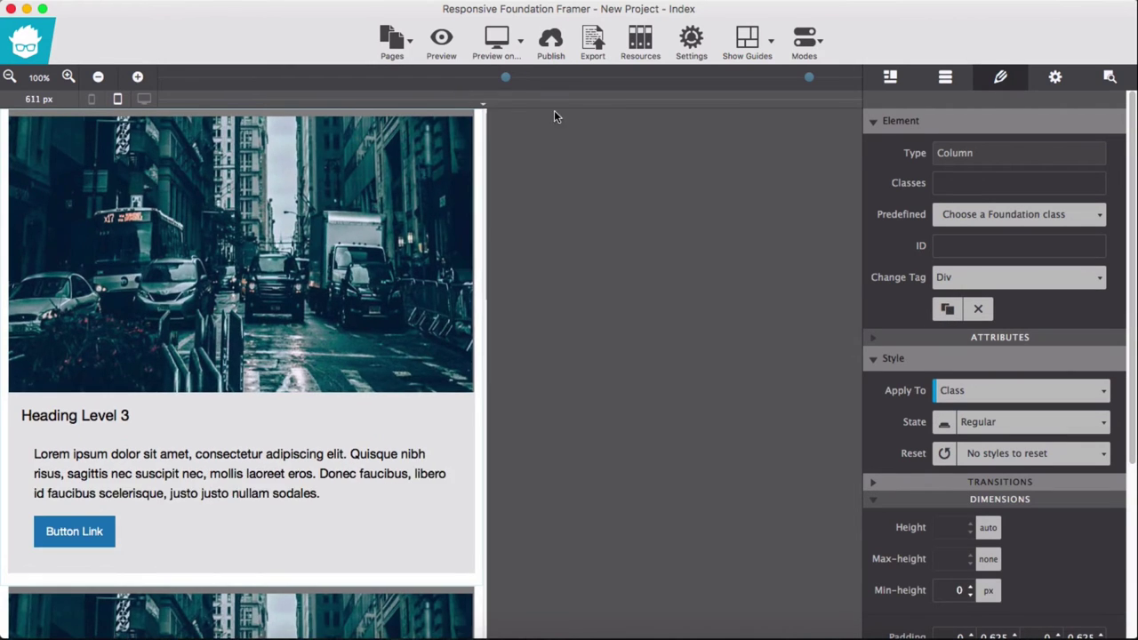
pyautogui.moveTo(461, 101); pyautogui.dragTo(616, 100)
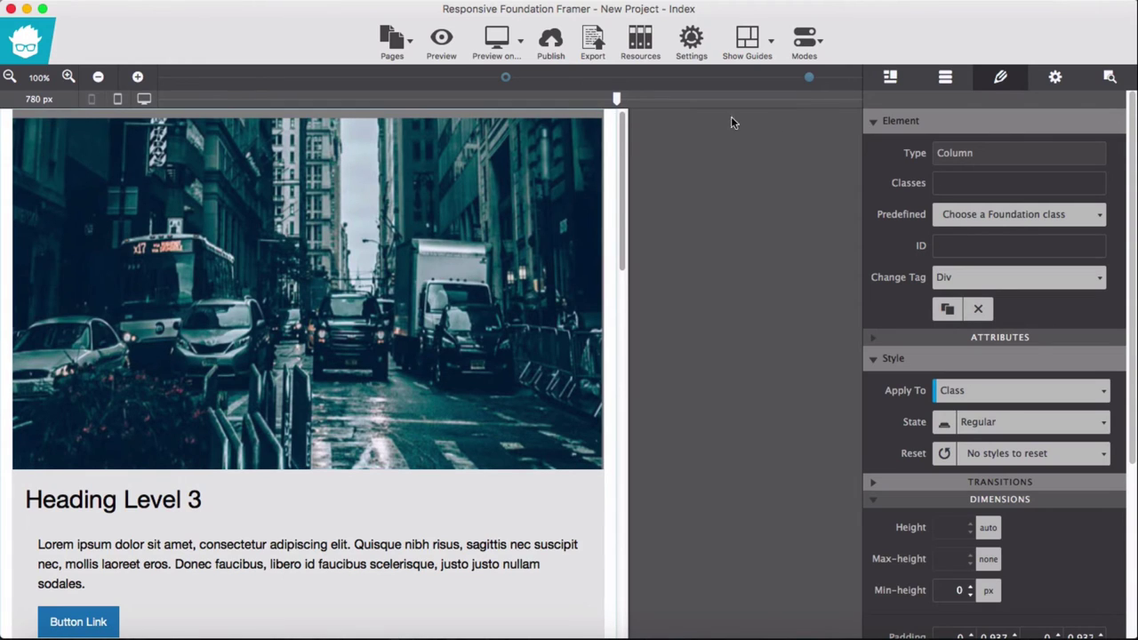
# - Set the first, second and third card columns each to 4 spans wide
pyautogui.click(889, 83)
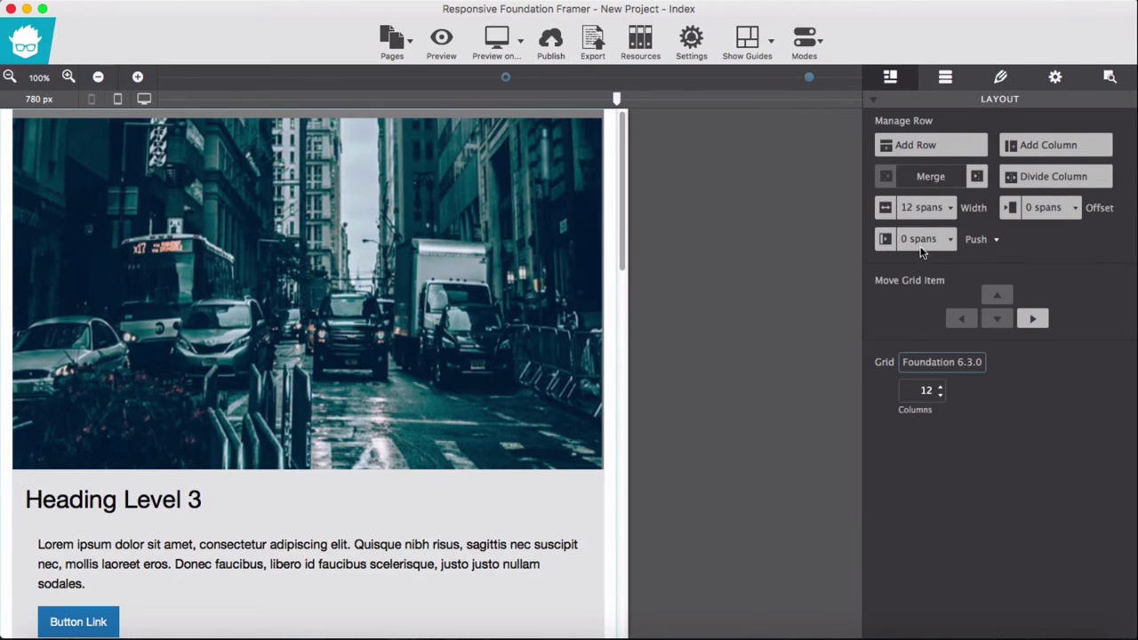
pyautogui.click(929, 213)
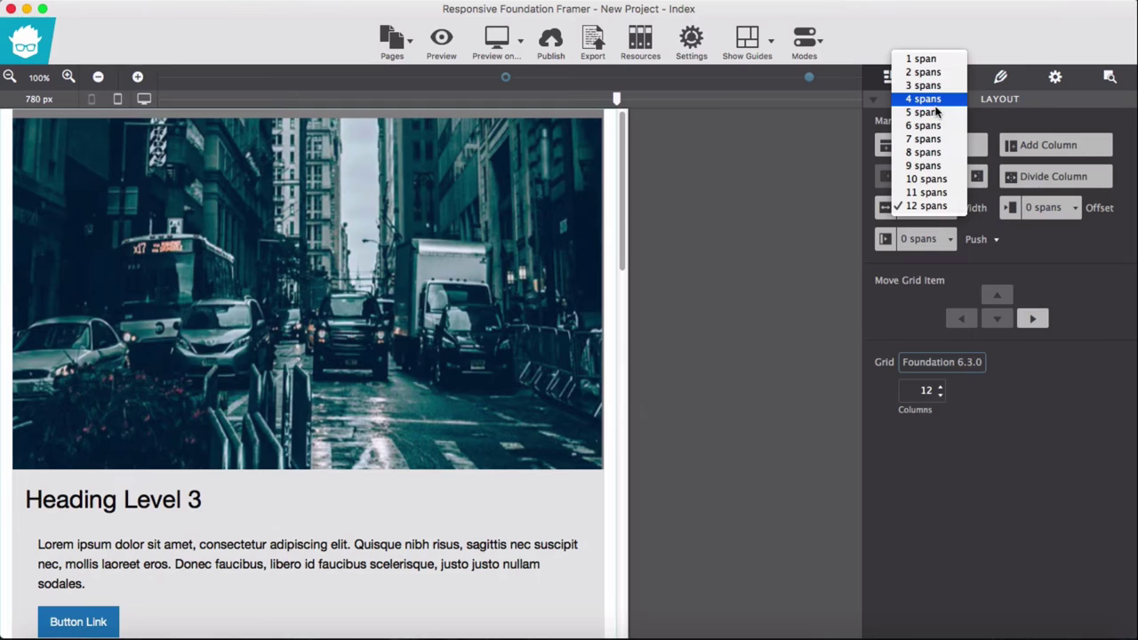
pyautogui.click(925, 98)
pyautogui.scroll(-5, 334, 502)
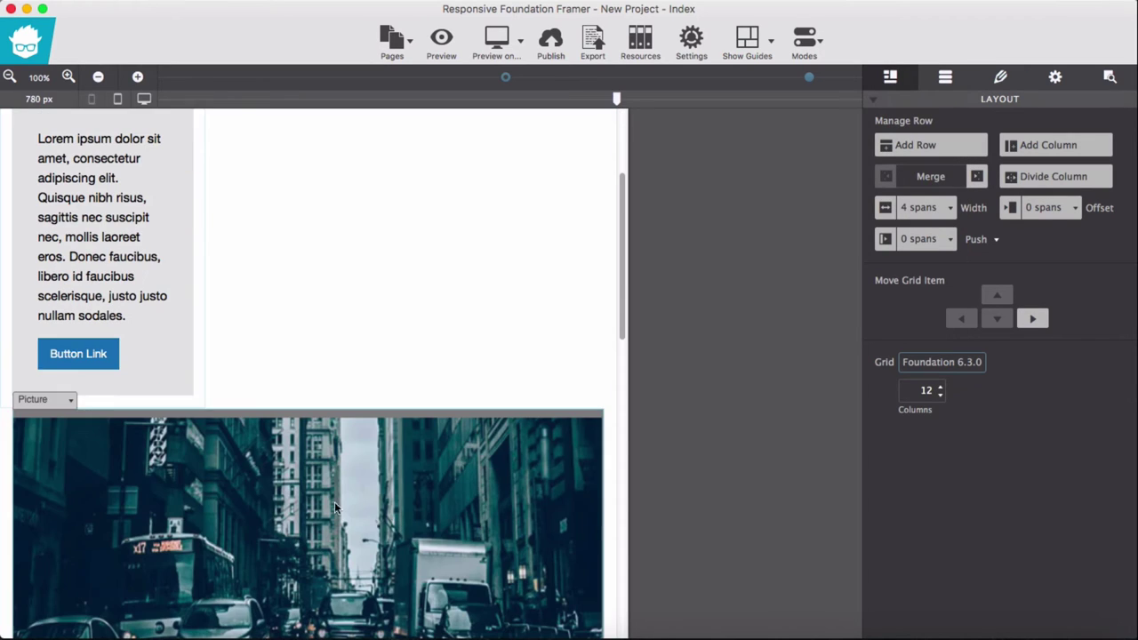
pyautogui.click(51, 404)
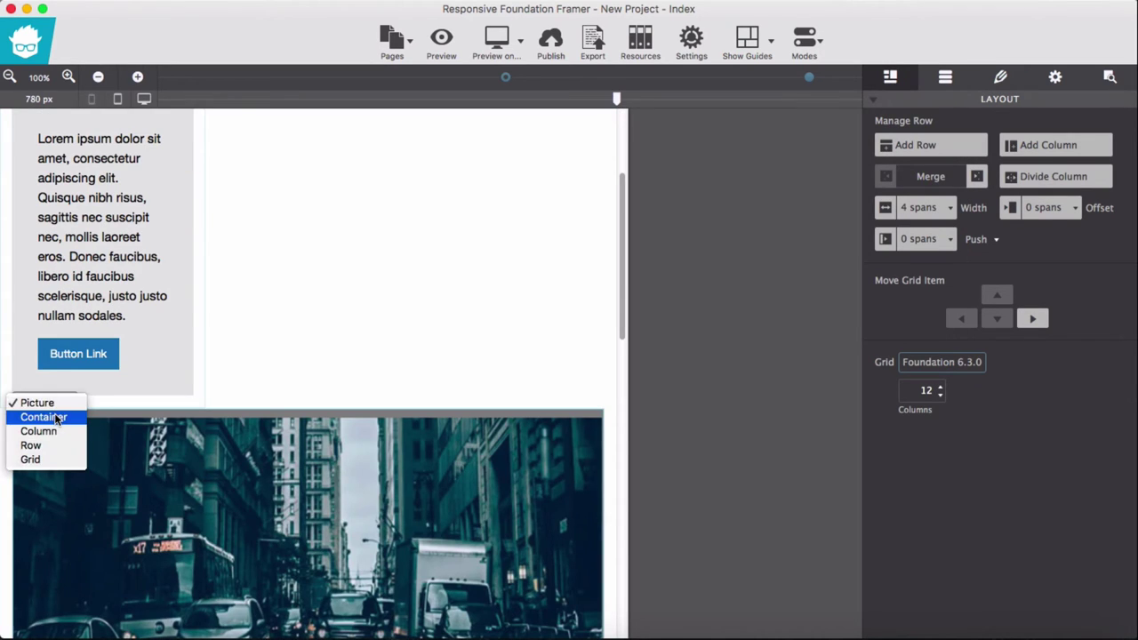
pyautogui.click(40, 431)
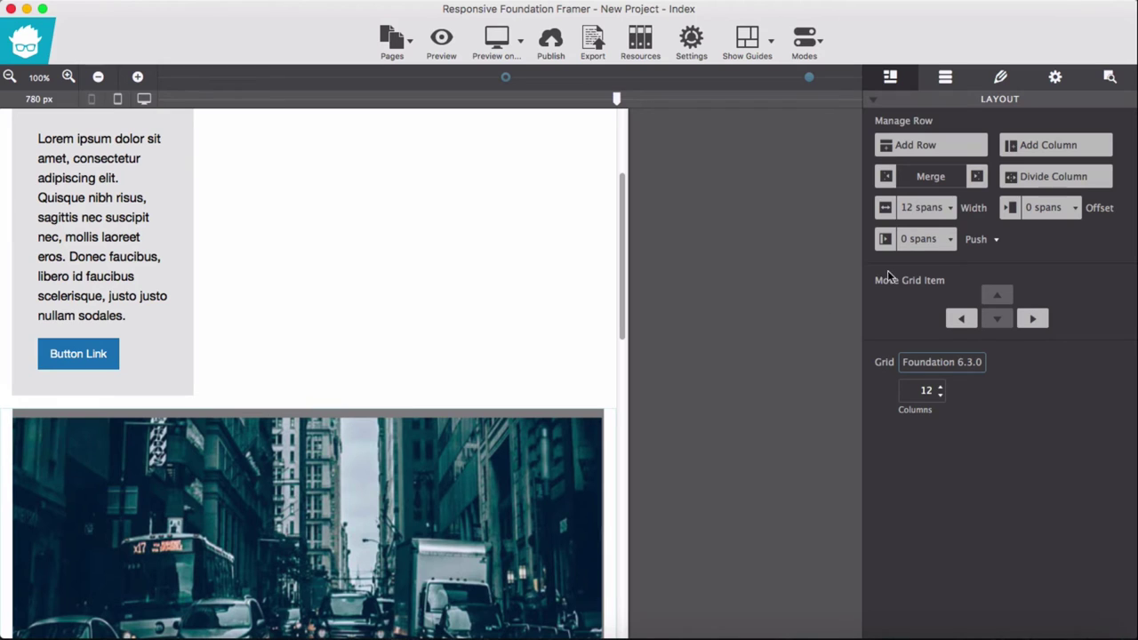
pyautogui.click(936, 215)
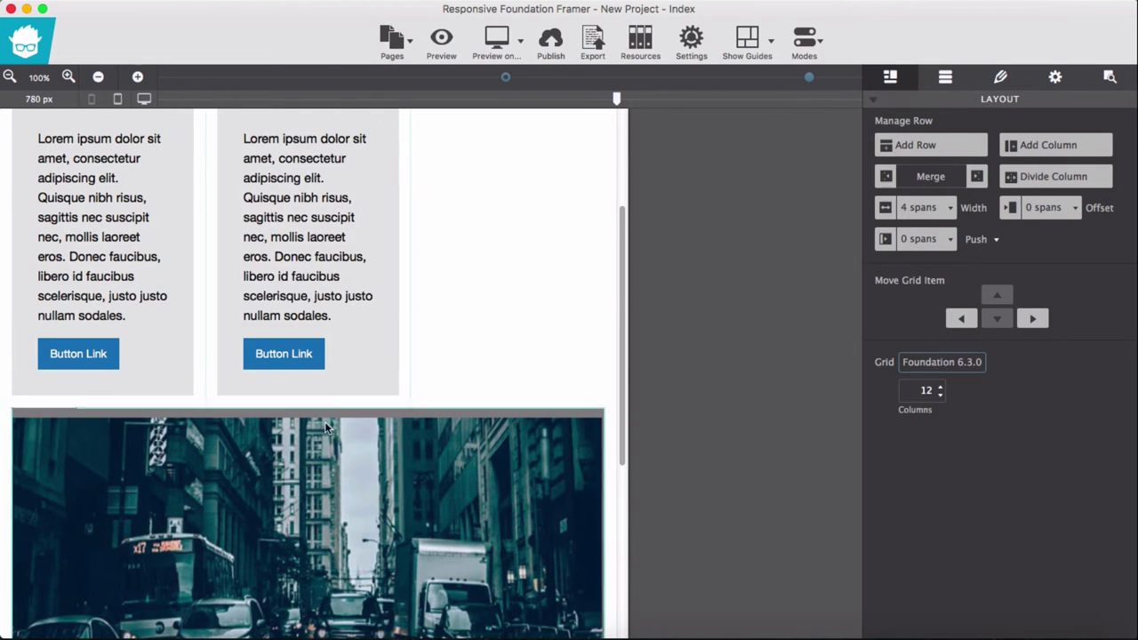
pyautogui.scroll(-5, 325, 427)
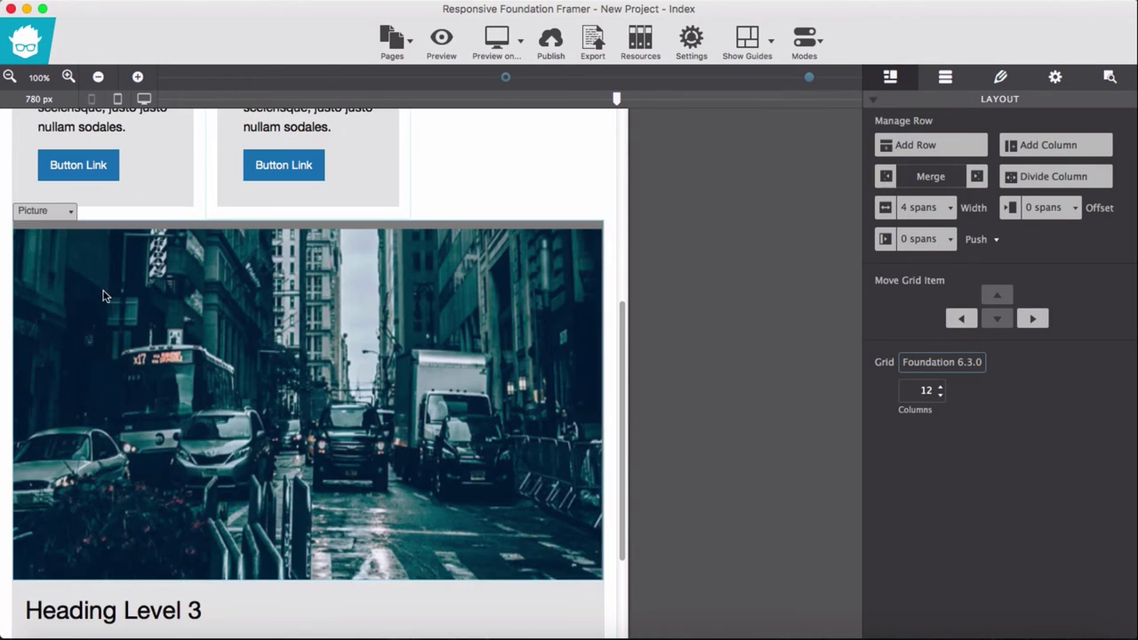
pyautogui.click(59, 217)
pyautogui.click(55, 241)
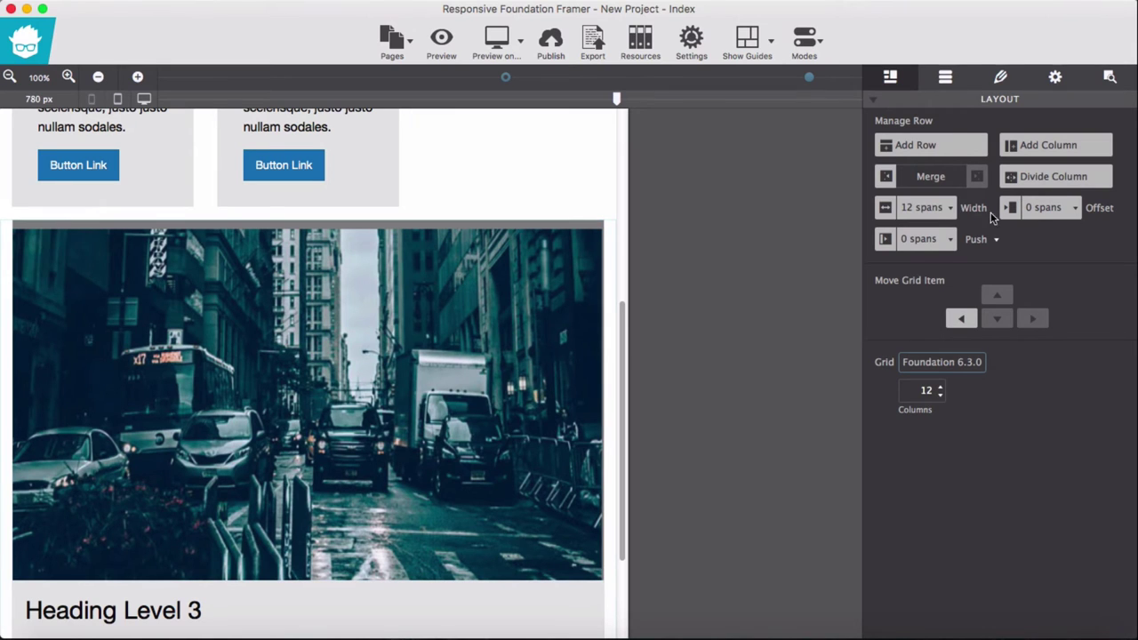
pyautogui.click(937, 207)
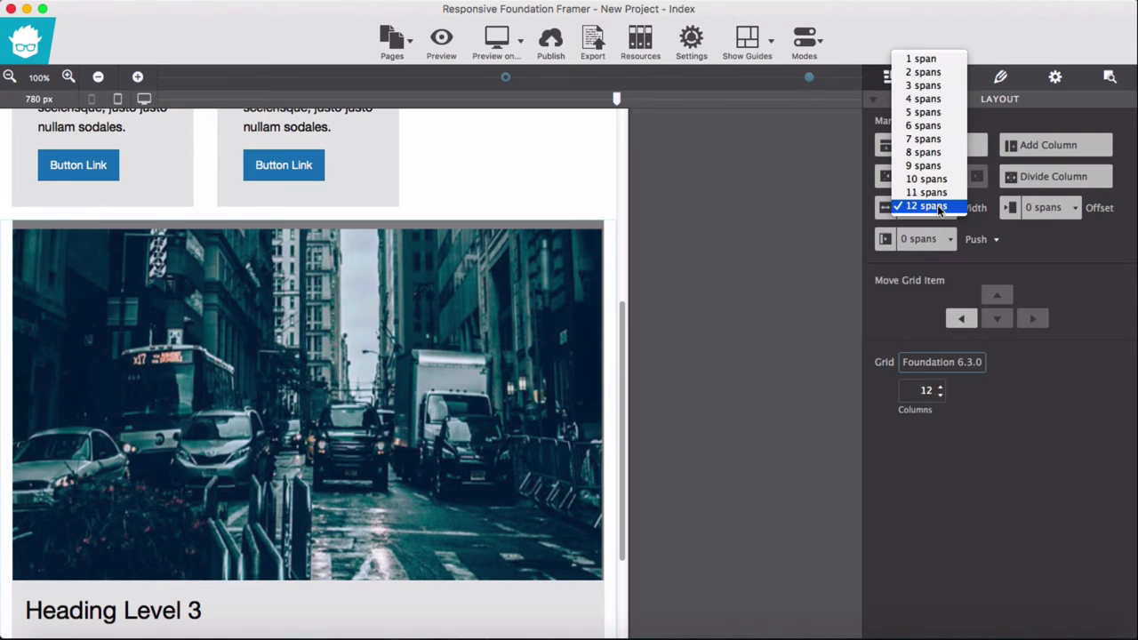
pyautogui.click(941, 99)
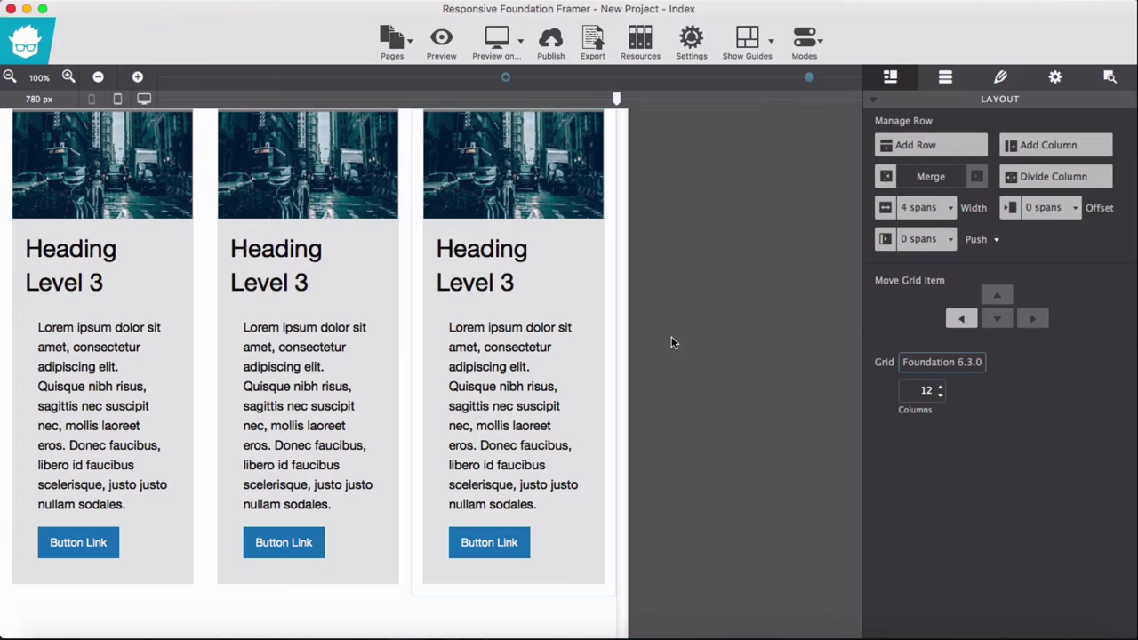
# - Apply the heading style to all Heading 3 elements and set their font size to 24 px
pyautogui.click(474, 258)
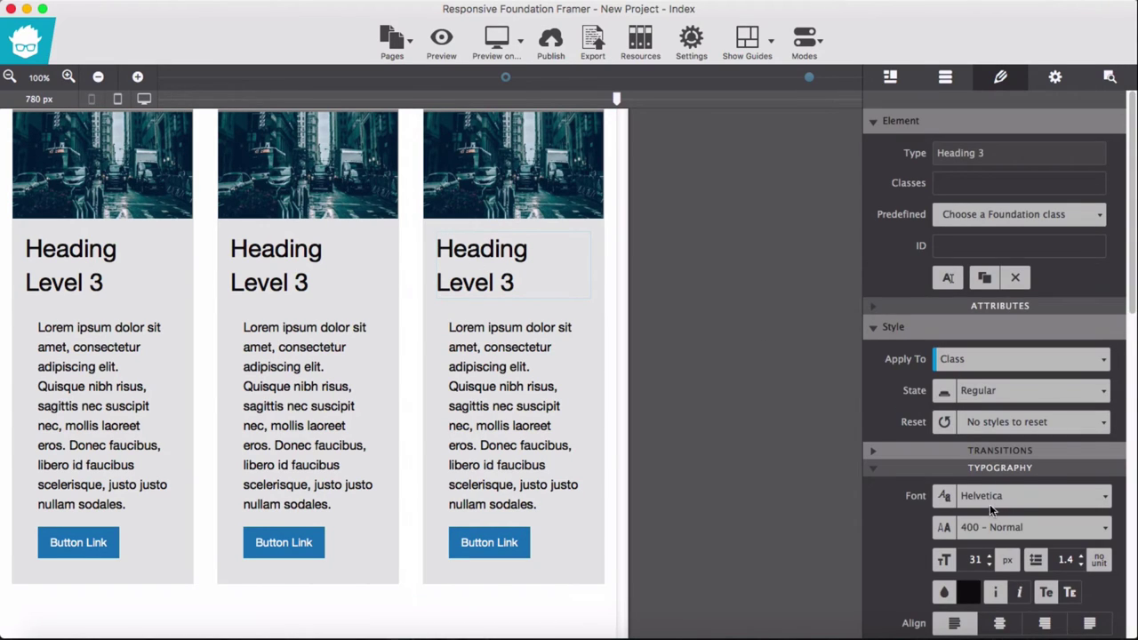
pyautogui.click(974, 368)
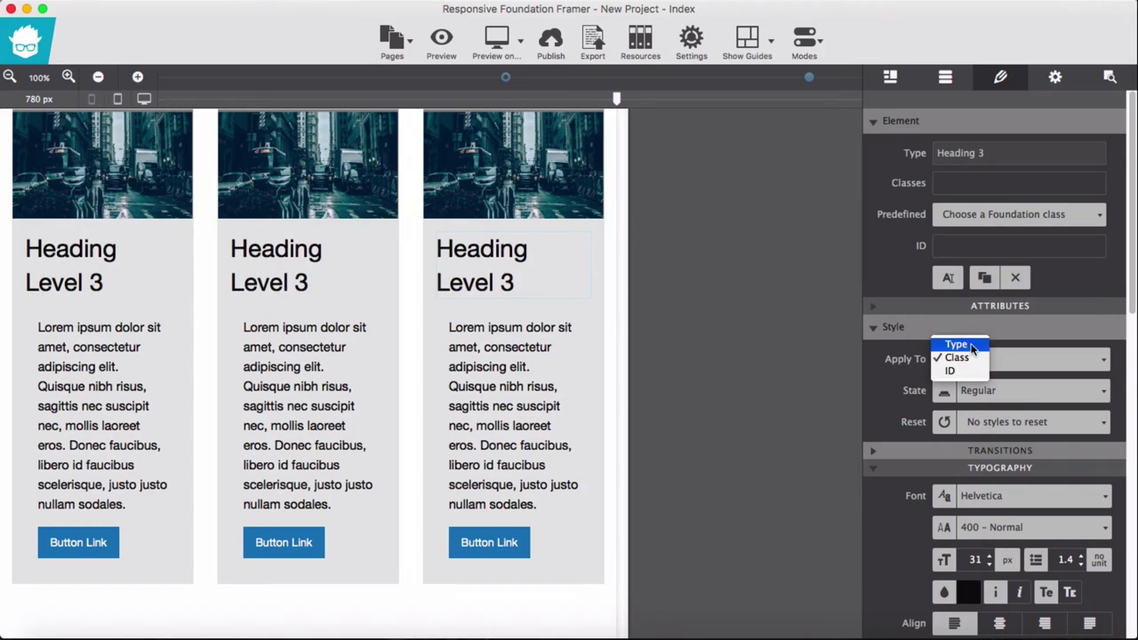
pyautogui.click(974, 358)
pyautogui.doubleClick(973, 559)
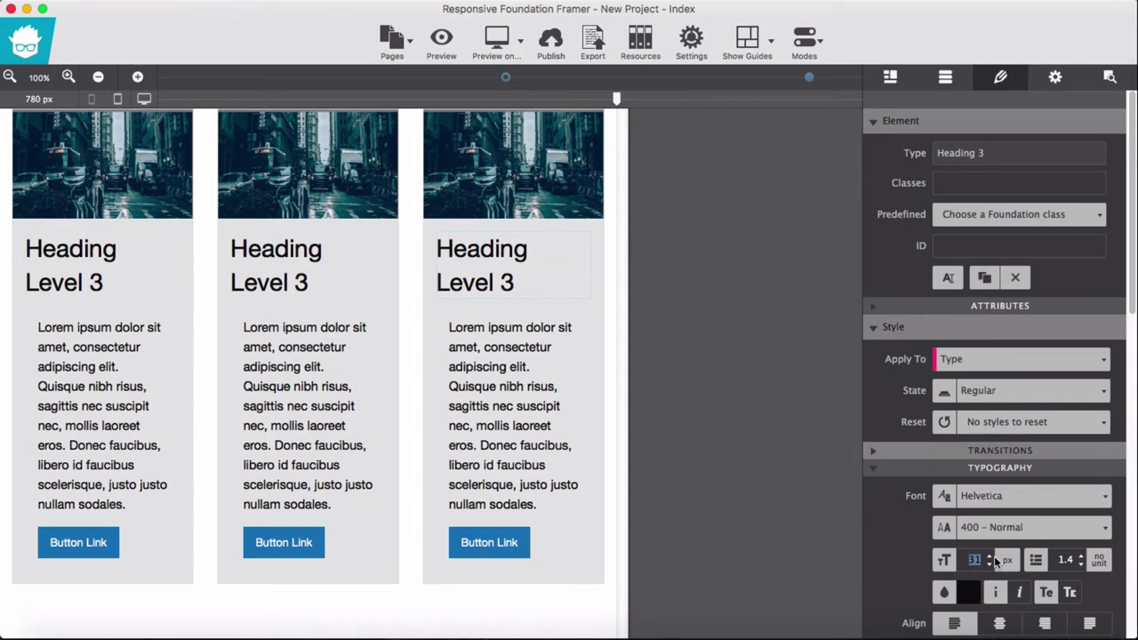
pyautogui.write('24')
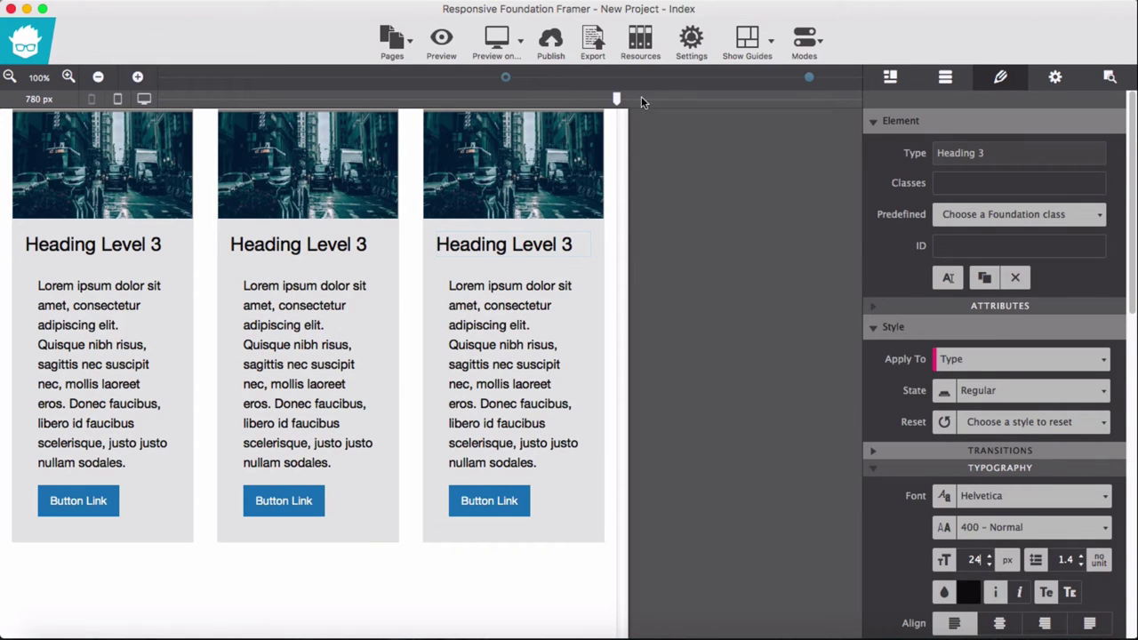
# - Drag the canvas width through wide, mobile and tablet sizes, ending at 864 px
pyautogui.moveTo(621, 105)
pyautogui.mouseDown()
pyautogui.moveTo(859, 100)
pyautogui.moveTo(808, 145)
pyautogui.mouseUp()
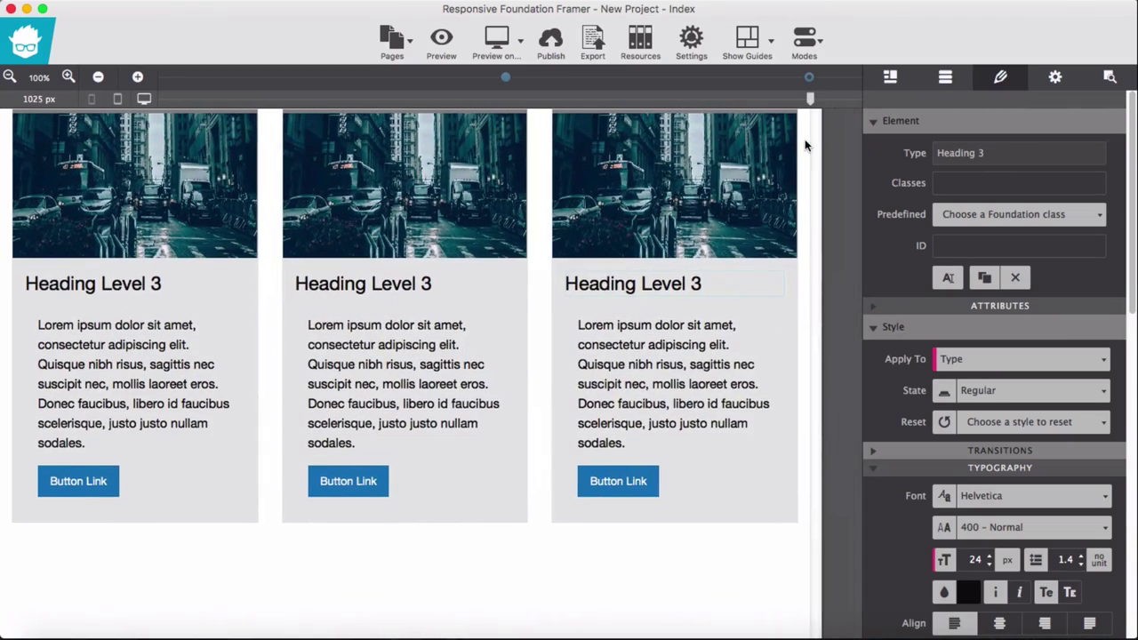
pyautogui.moveTo(554, 157); pyautogui.dragTo(479, 165)
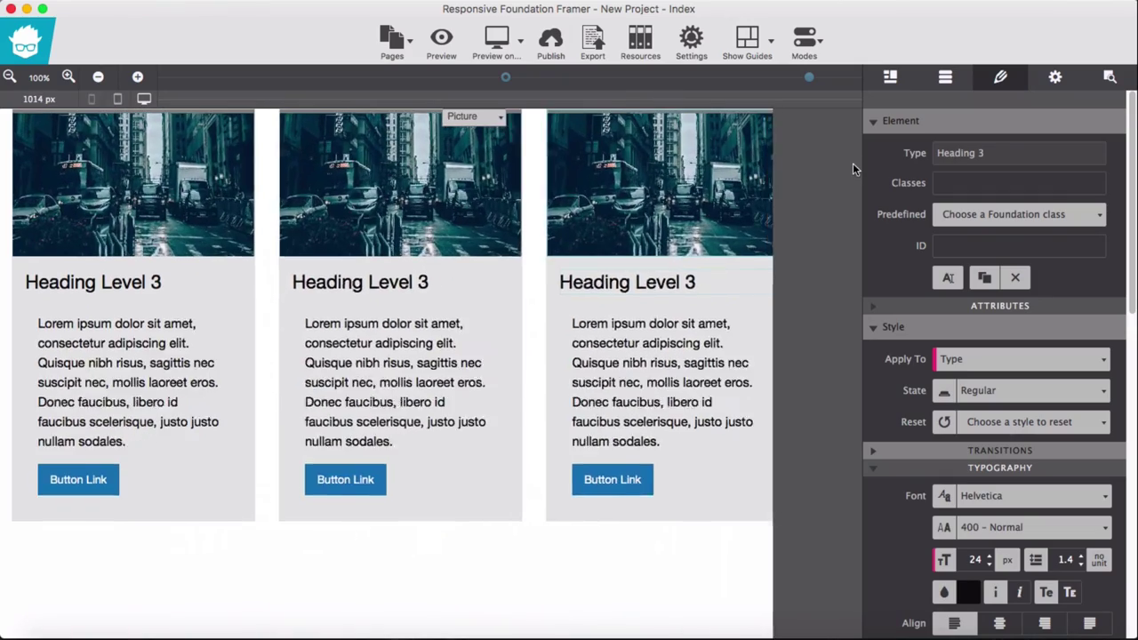
pyautogui.moveTo(479, 165); pyautogui.dragTo(903, 165)
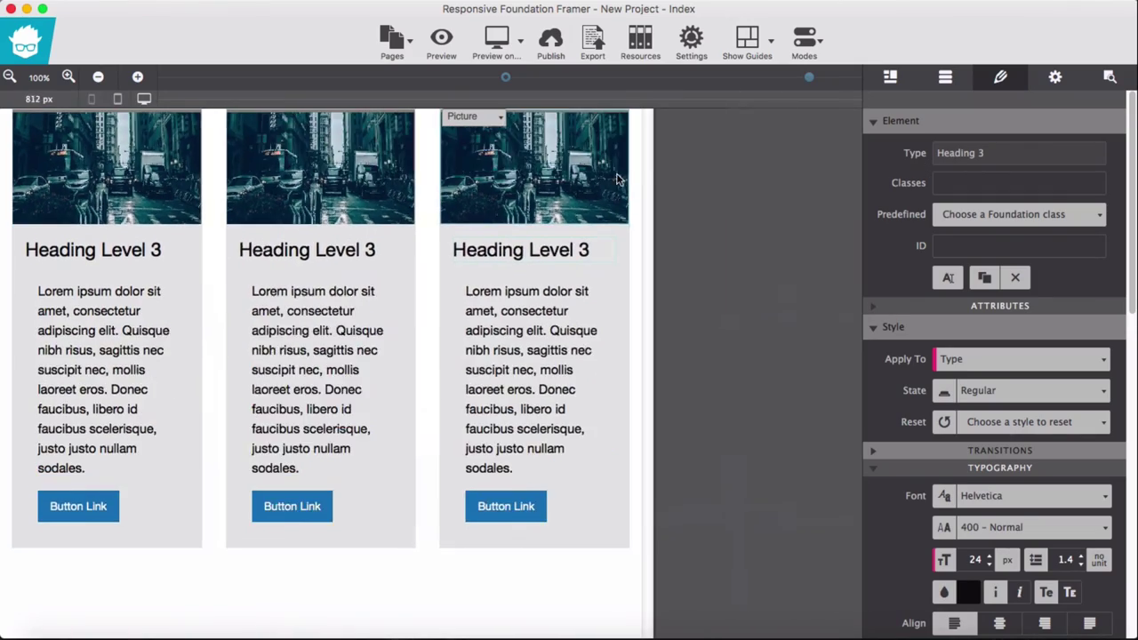
pyautogui.moveTo(723, 170)
pyautogui.mouseDown()
pyautogui.moveTo(613, 178)
pyautogui.moveTo(675, 178)
pyautogui.mouseUp()
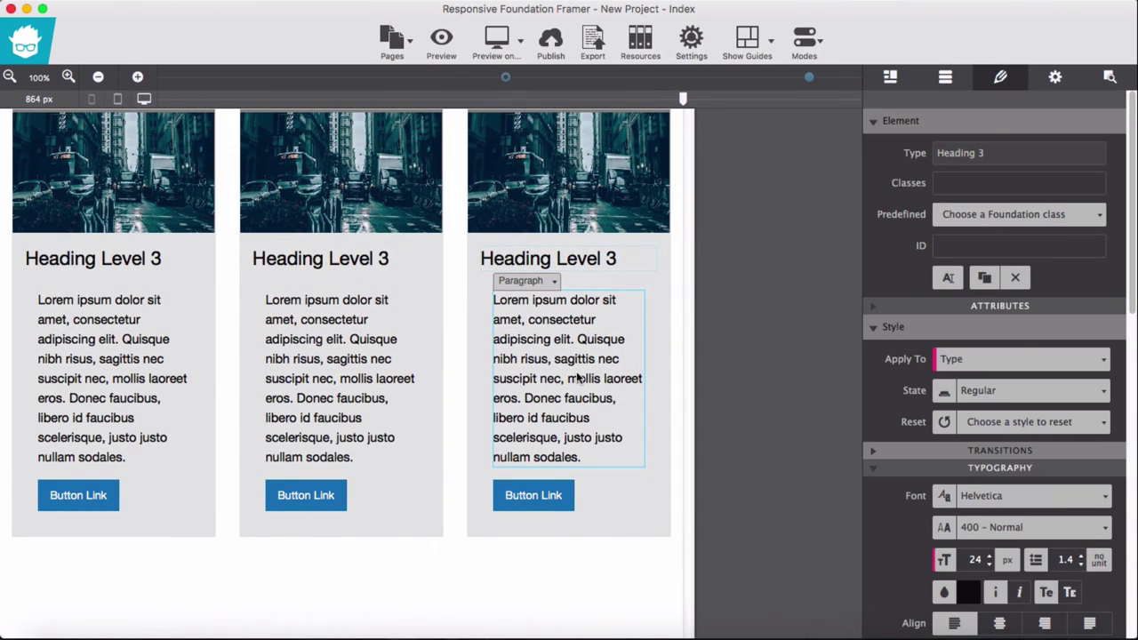
# - Delete the third card's short paragraph
pyautogui.click(584, 305)
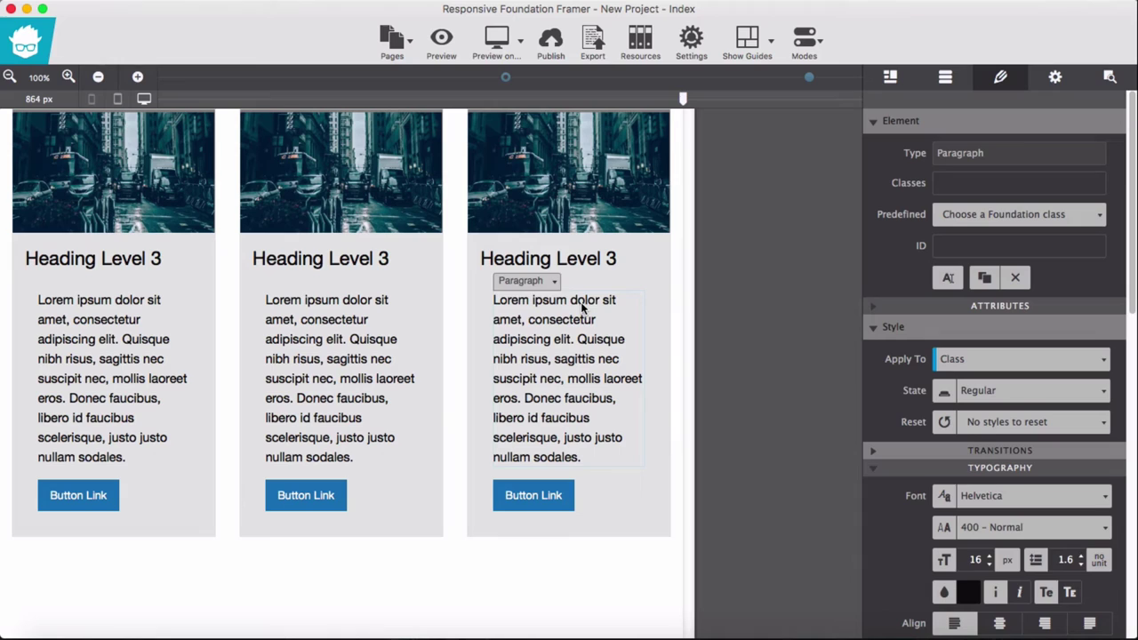
pyautogui.click(957, 87)
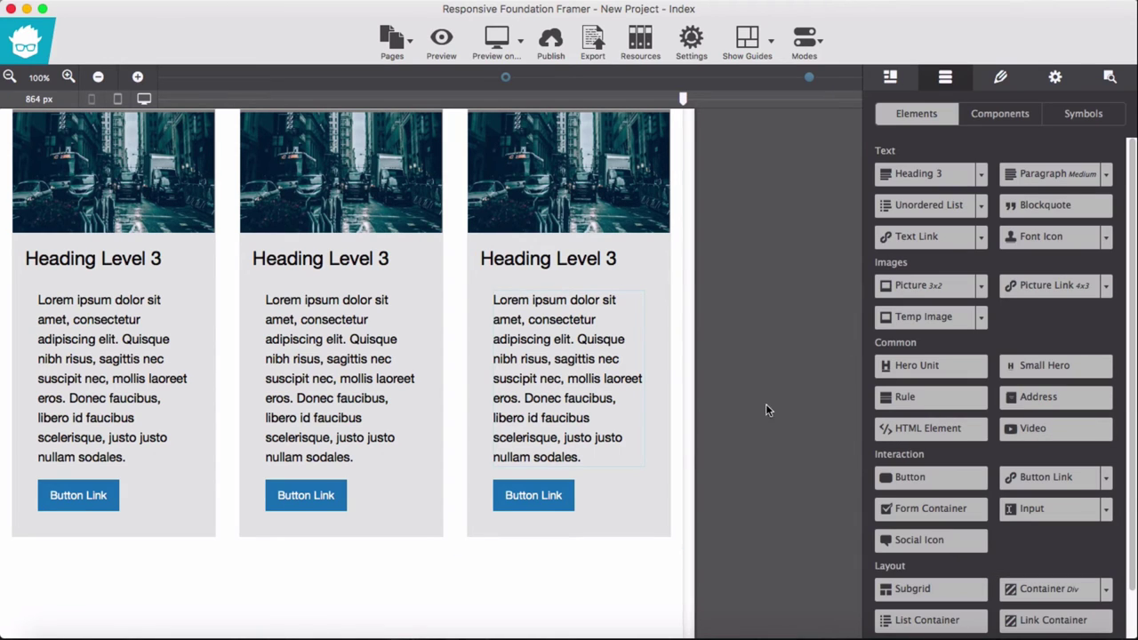
pyautogui.moveTo(567, 378)
pyautogui.click(597, 345)
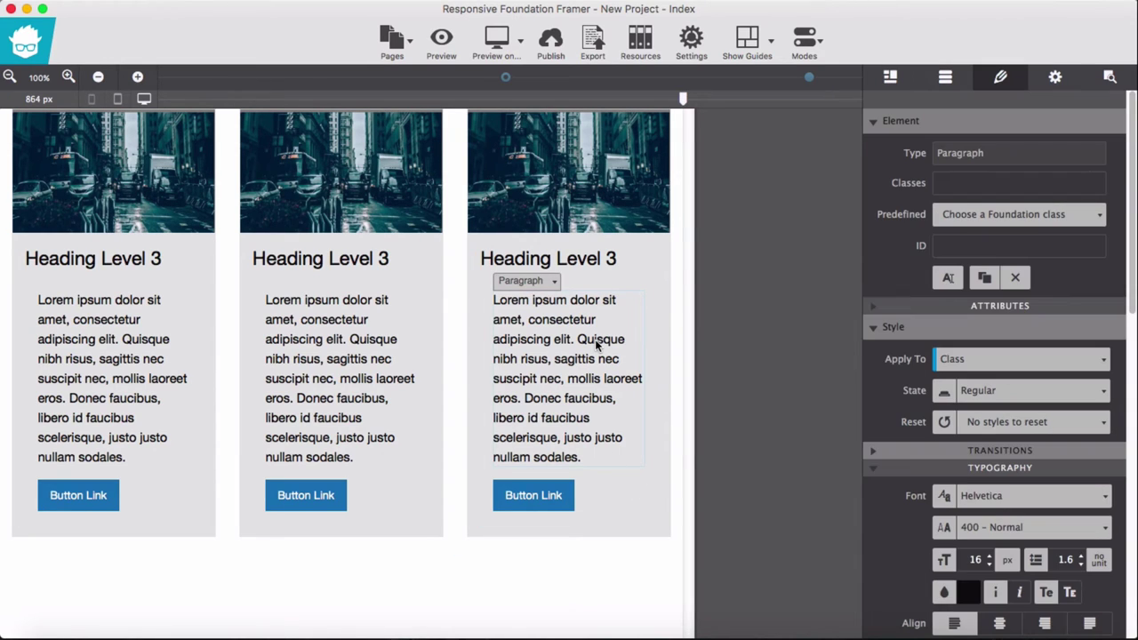
pyautogui.click(1017, 279)
# - Drop a Paragraph Long element into the third card under its heading
pyautogui.click(945, 88)
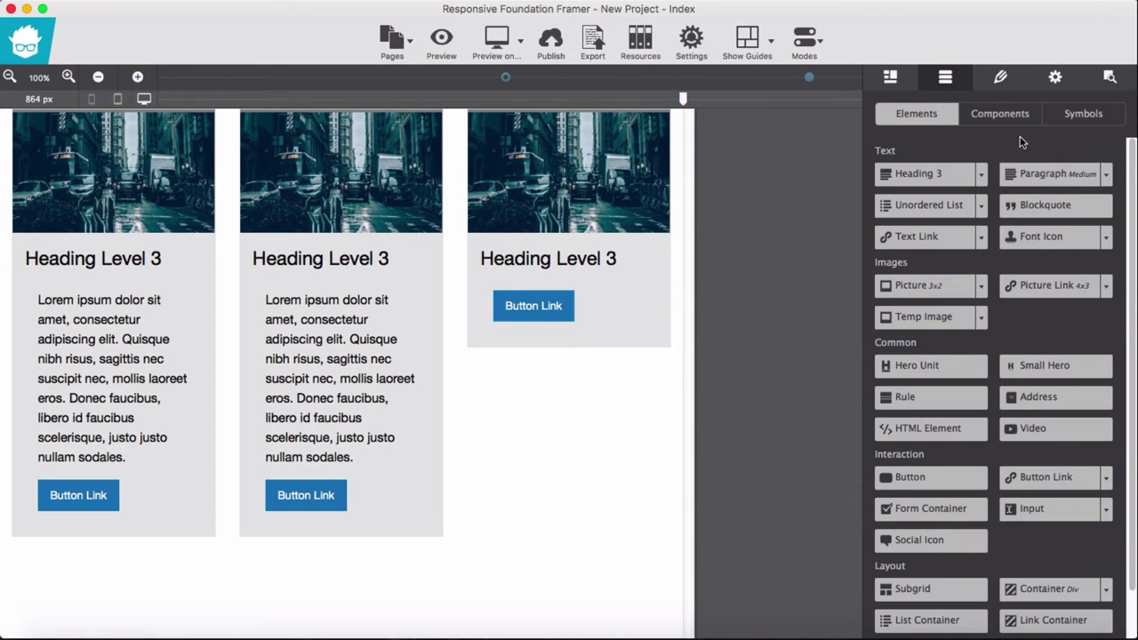
pyautogui.click(1106, 182)
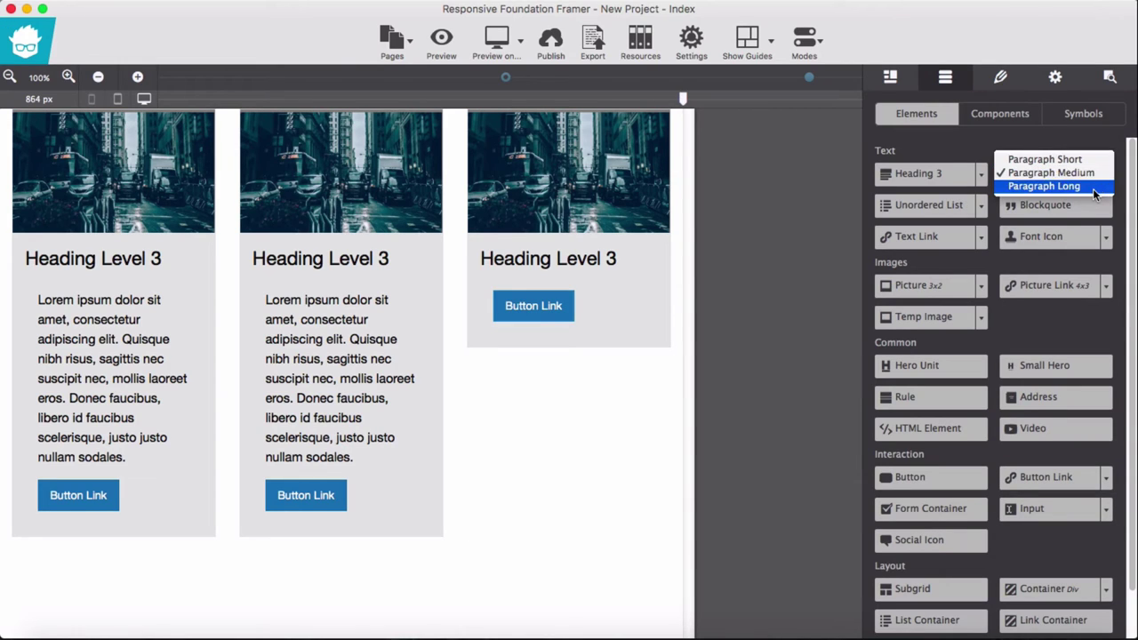
pyautogui.click(1093, 187)
pyautogui.moveTo(1054, 175)
pyautogui.mouseDown()
pyautogui.moveTo(614, 309)
pyautogui.moveTo(603, 287)
pyautogui.mouseUp()
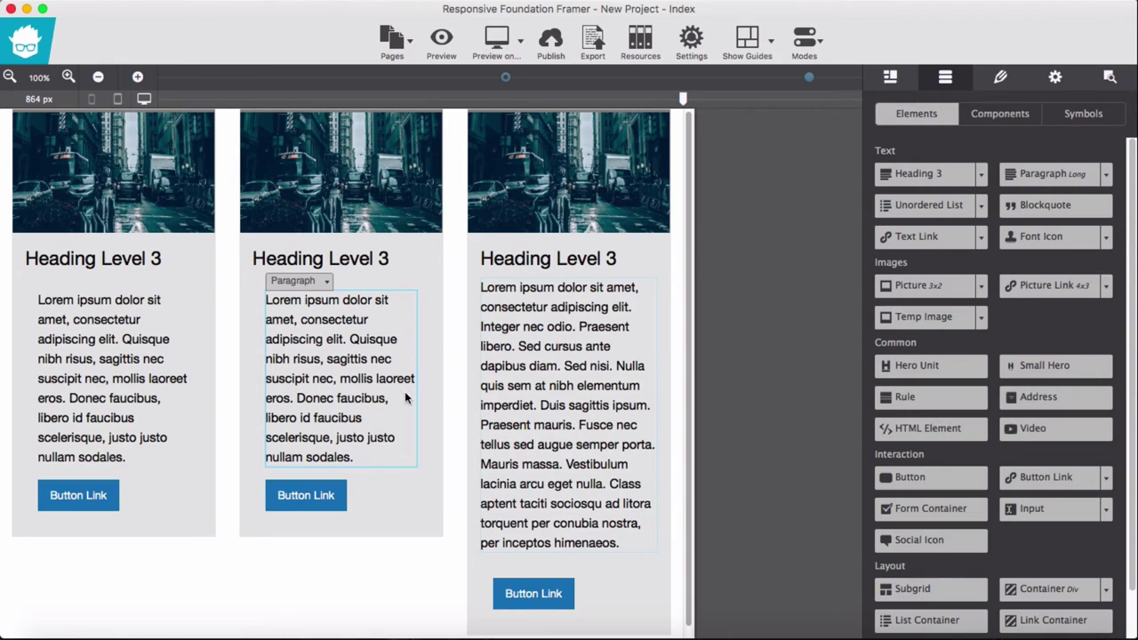
pyautogui.click(987, 84)
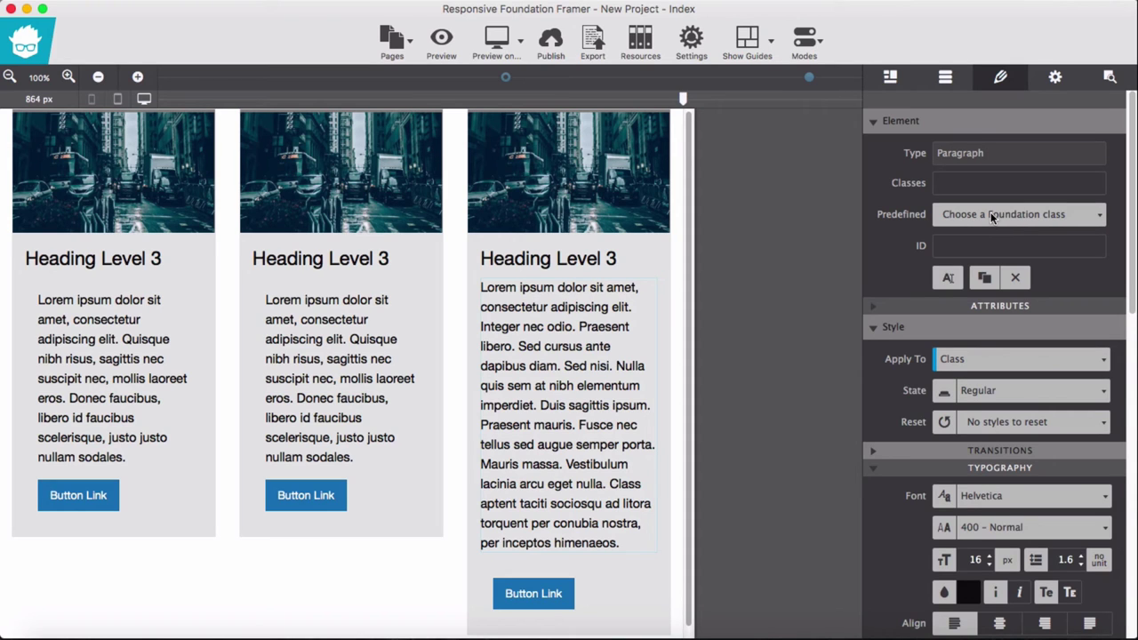
# - Select the first card's Column in the Outline and search predefined classes for 'flex' without adding one
pyautogui.click(1110, 77)
pyautogui.scroll(3, 1004, 180)
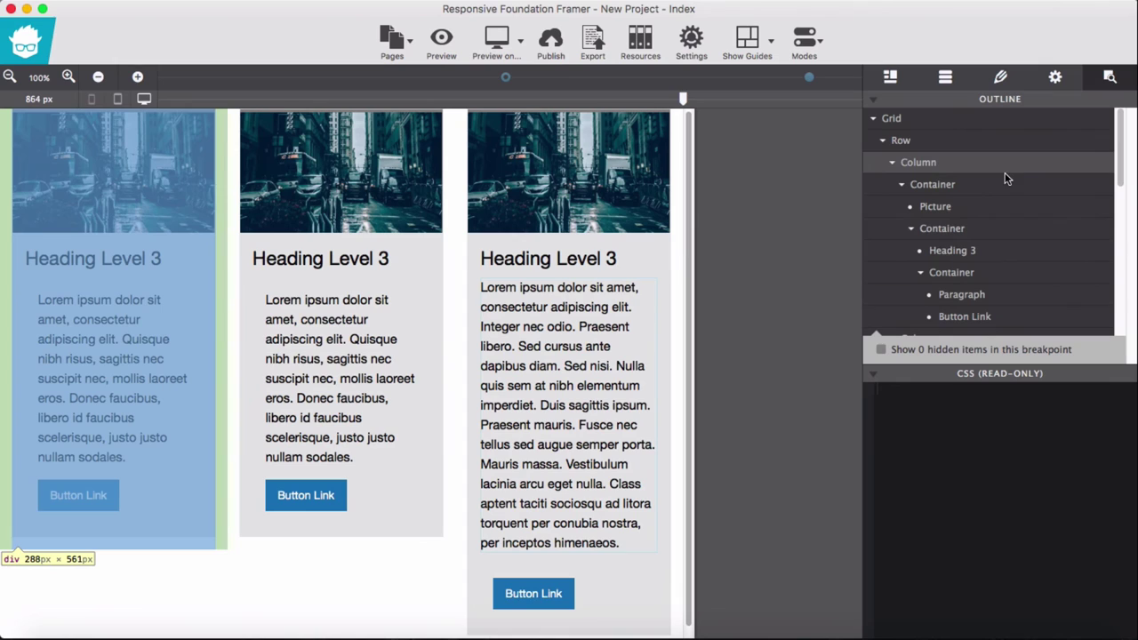
pyautogui.doubleClick(984, 164)
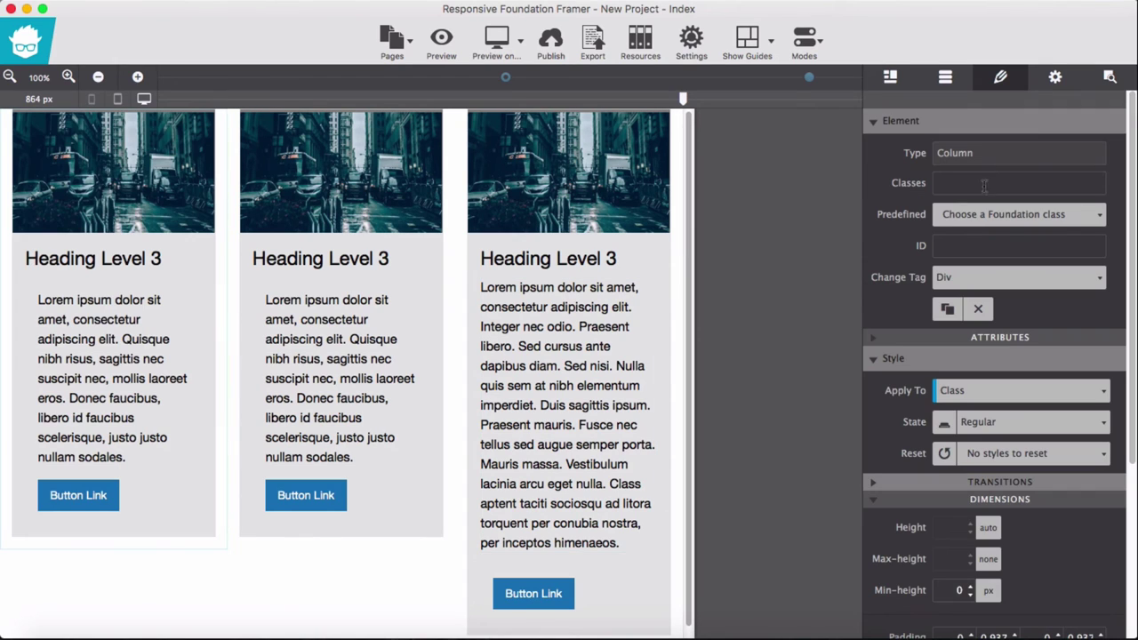
pyautogui.click(979, 216)
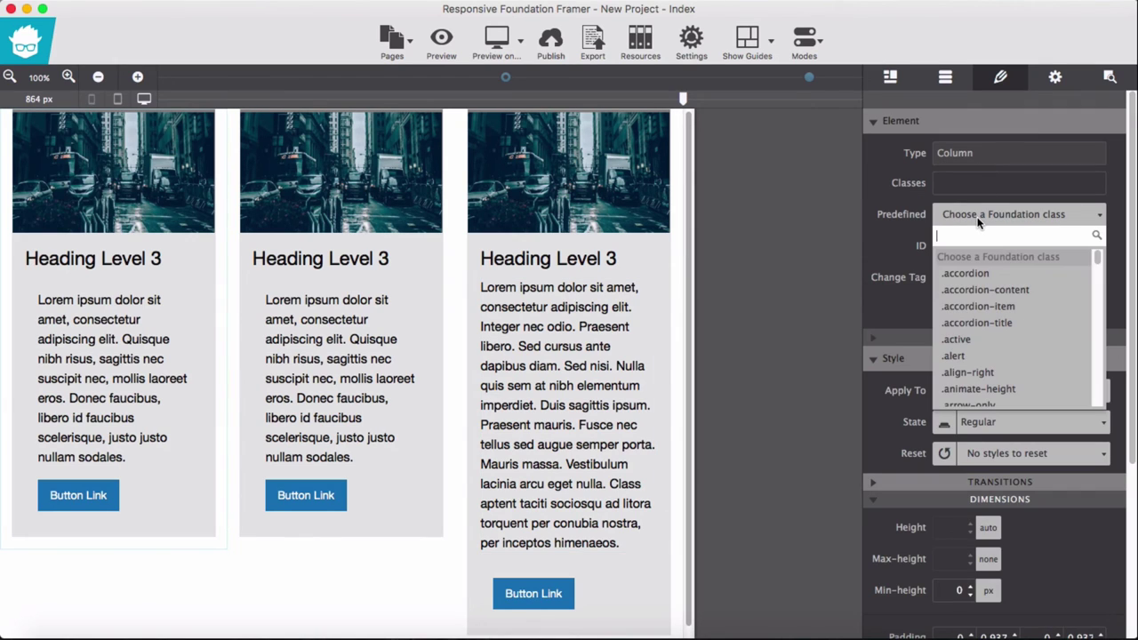
pyautogui.write('flex')
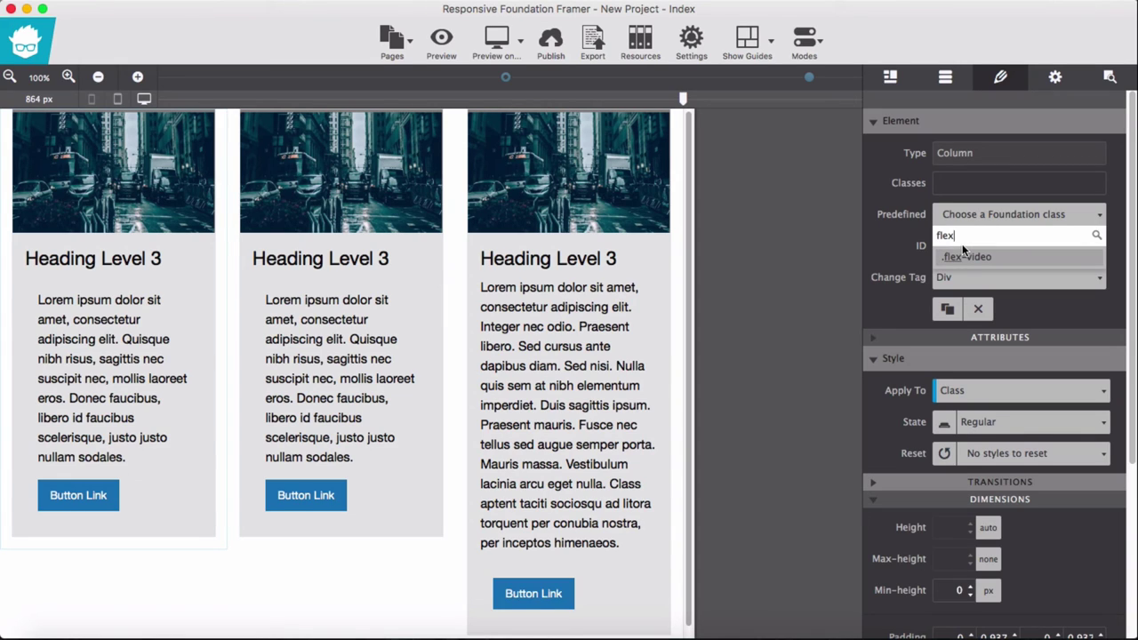
pyautogui.press('BackSpace')
pyautogui.press('BackSpace')
pyautogui.press('BackSpace')
pyautogui.press('BackSpace')
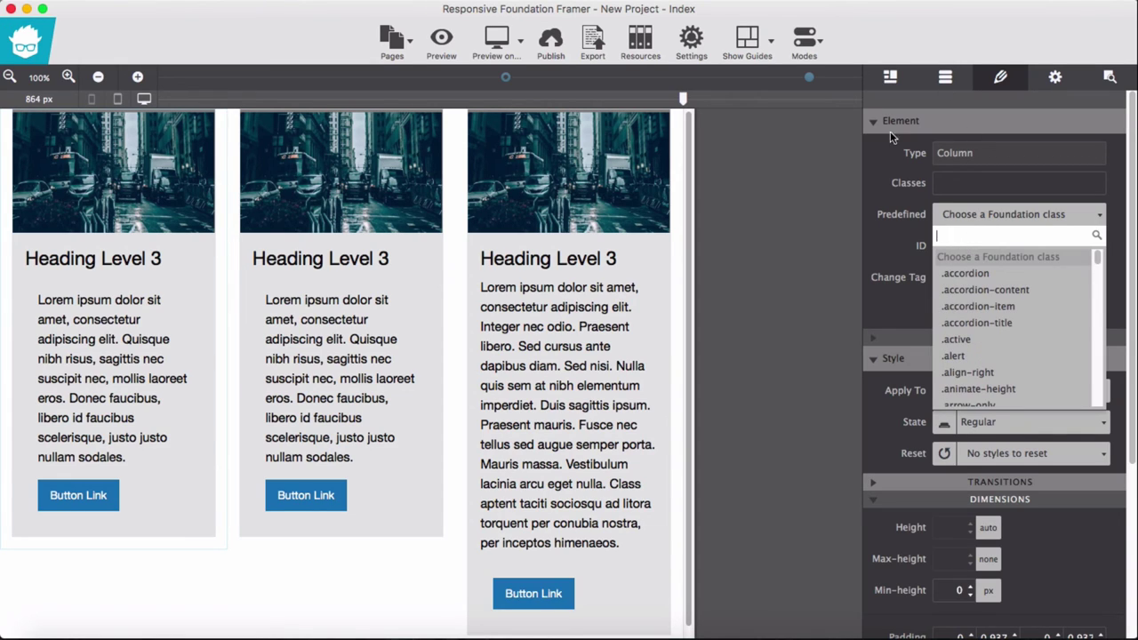
pyautogui.click(766, 214)
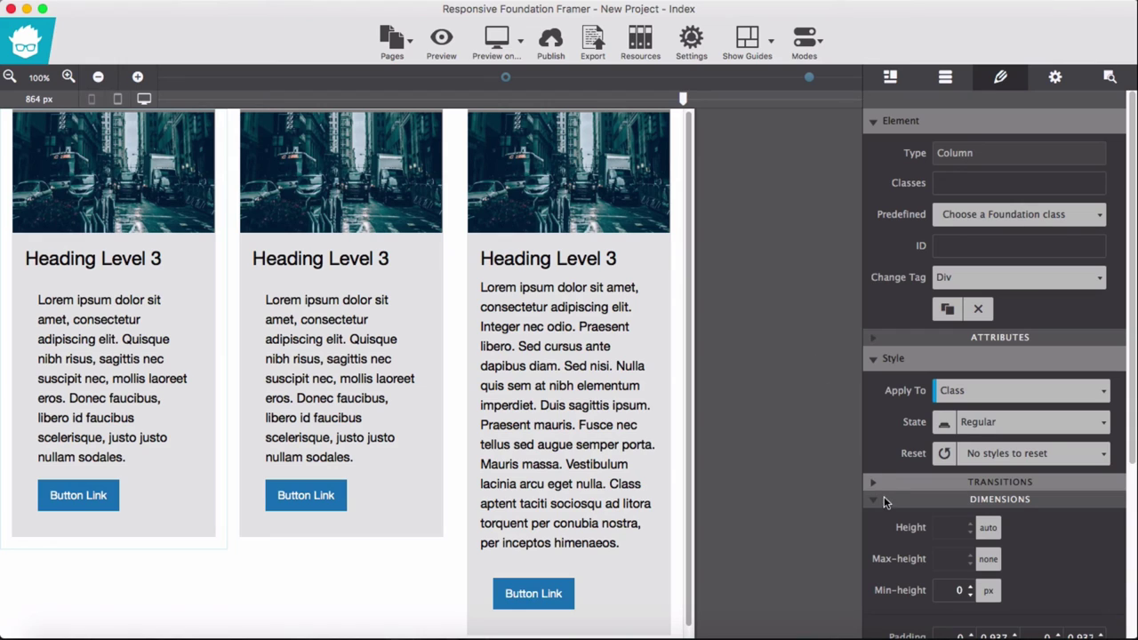
# - Set the first card column's Display to Flex under Position
pyautogui.scroll(-3, 987, 298)
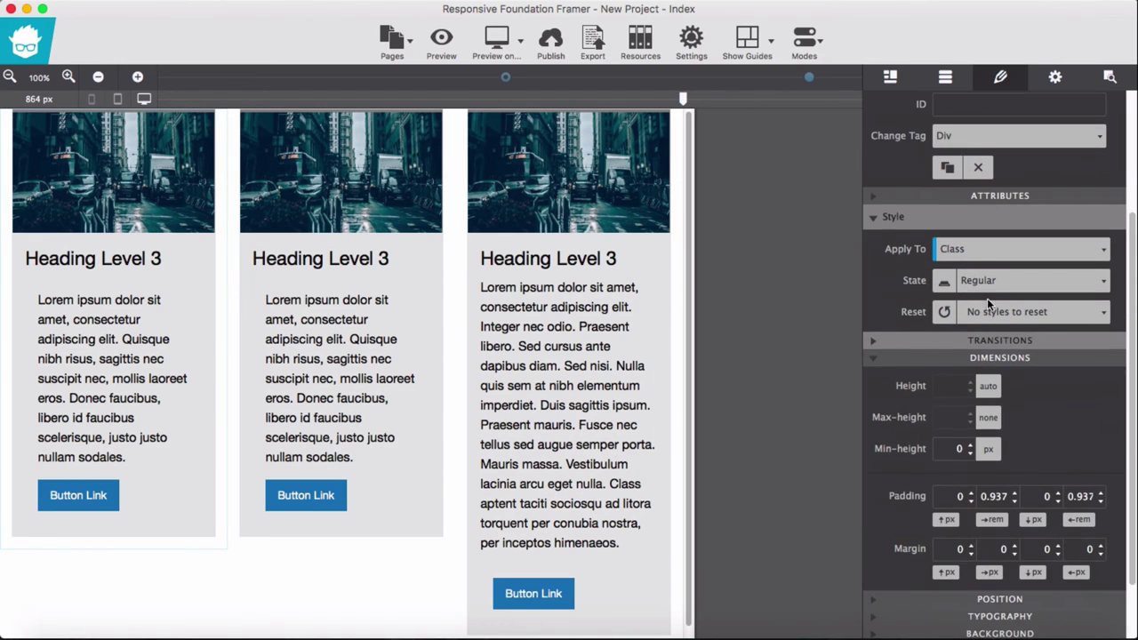
pyautogui.scroll(-2, 1011, 363)
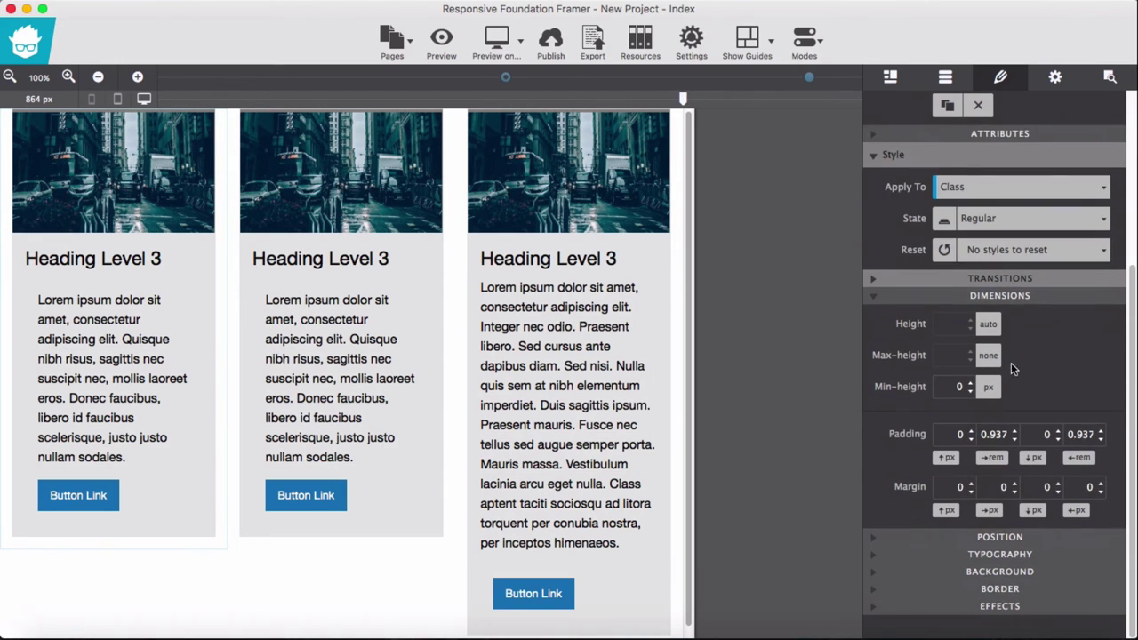
pyautogui.click(1001, 538)
pyautogui.scroll(-3, 1000, 530)
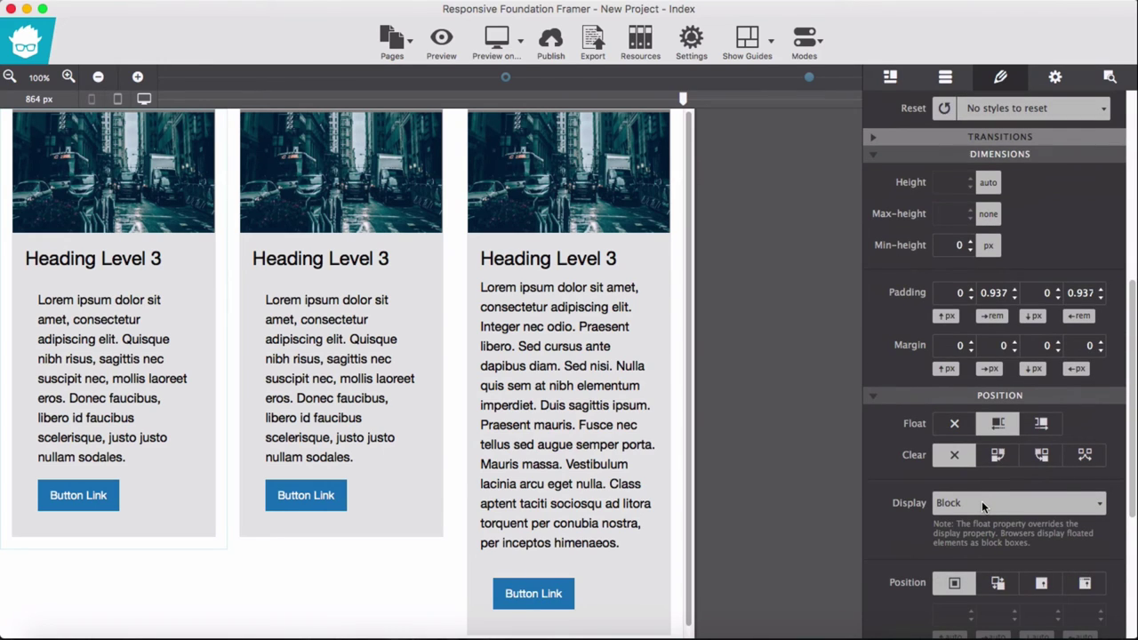
pyautogui.click(982, 503)
pyautogui.click(986, 469)
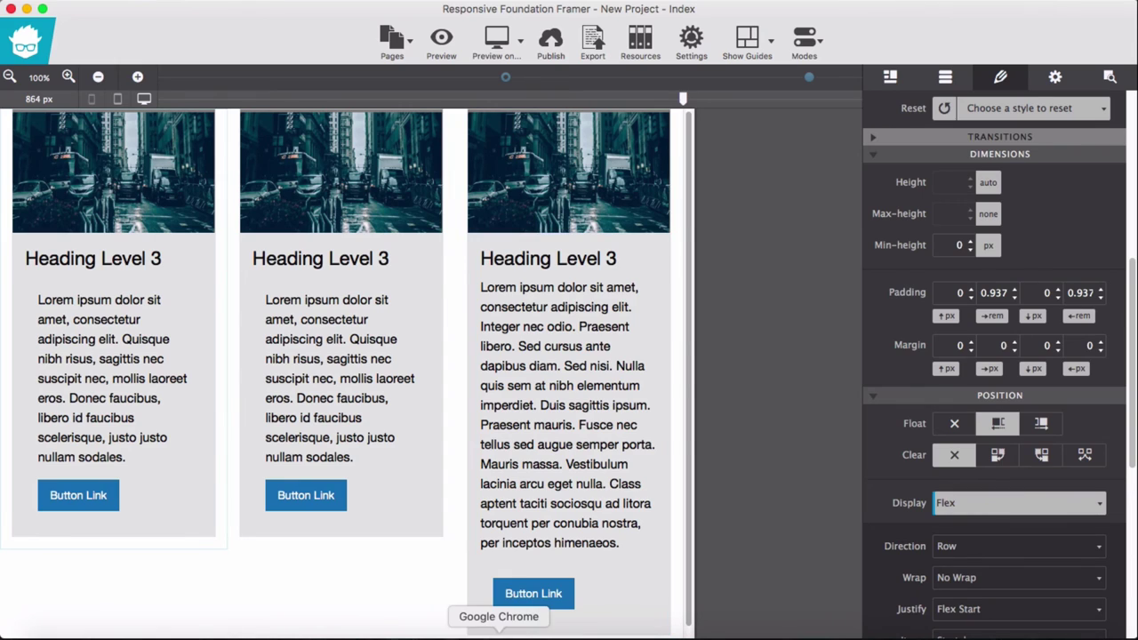
pyautogui.click(499, 633)
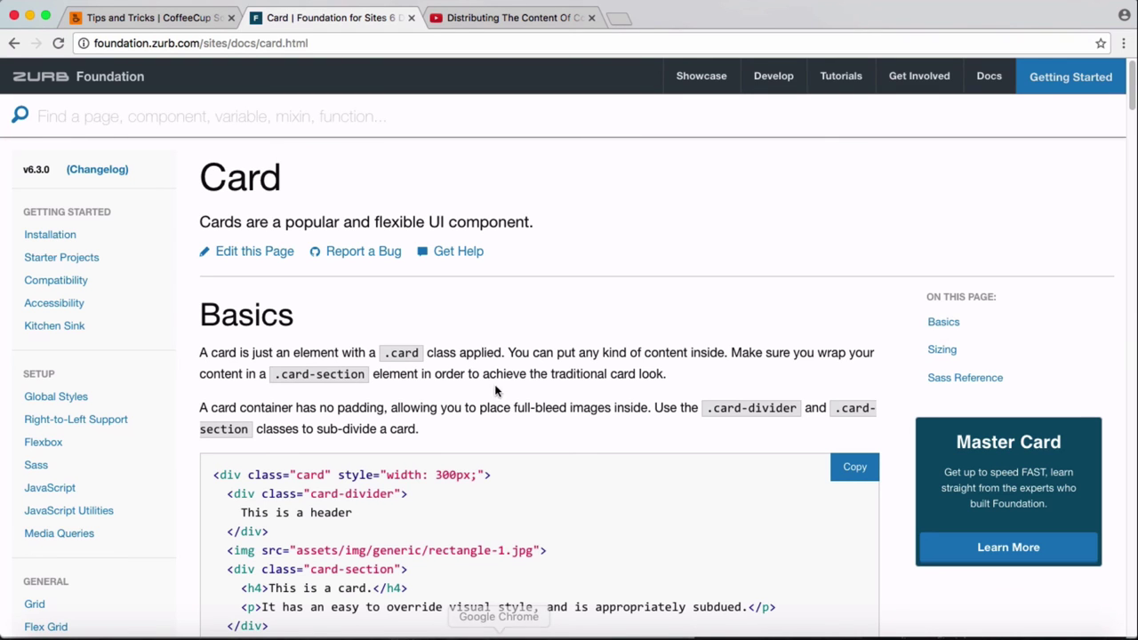
pyautogui.click(488, 20)
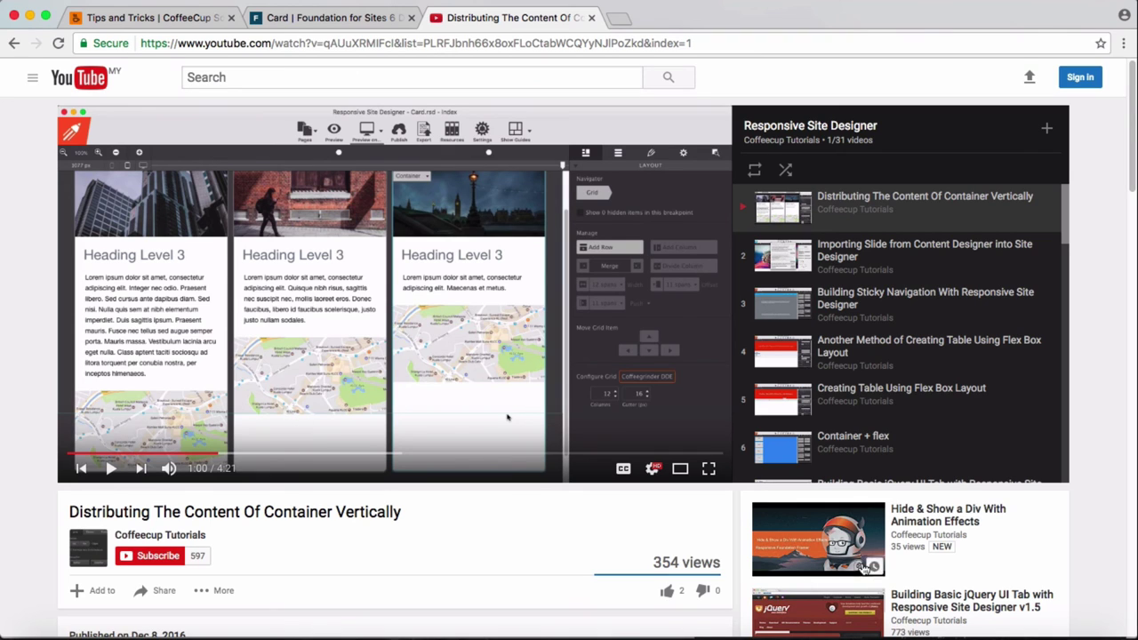
pyautogui.click(943, 633)
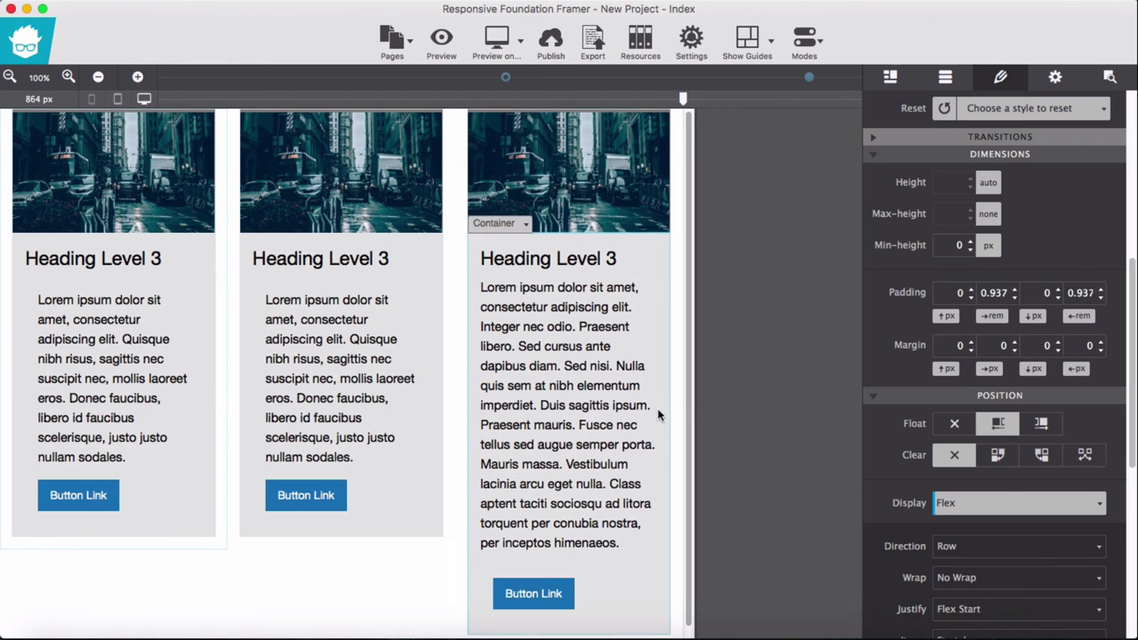
# - Switch the first column's Display from Flex to Block and delete its column-1 class tag
pyautogui.click(999, 500)
pyautogui.click(985, 483)
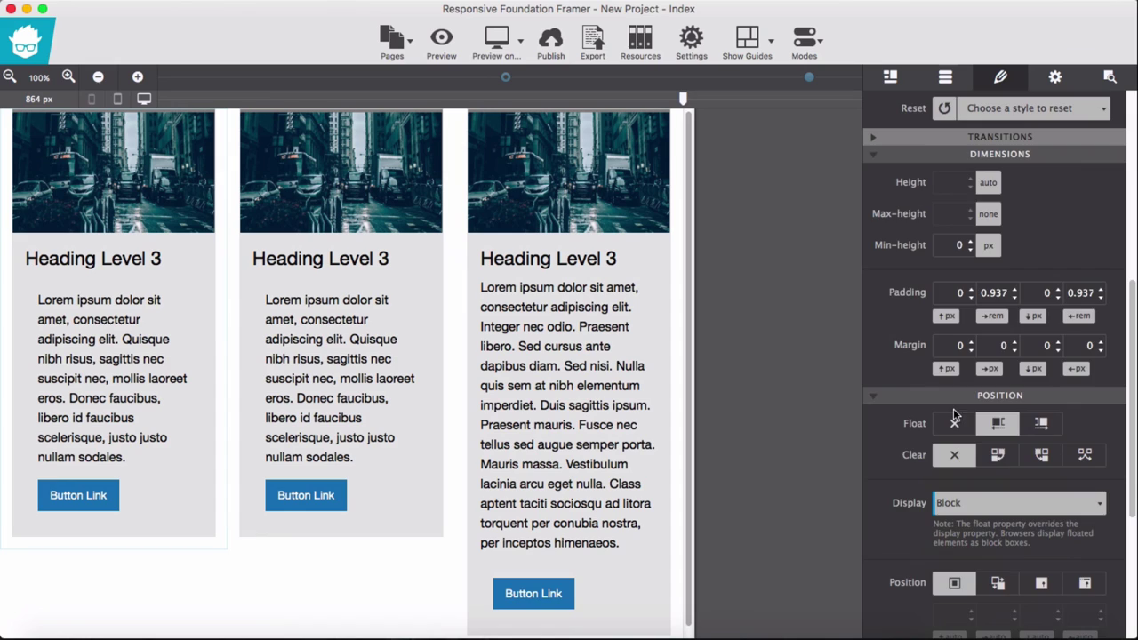
pyautogui.scroll(5, 1052, 375)
pyautogui.scroll(3, 1053, 375)
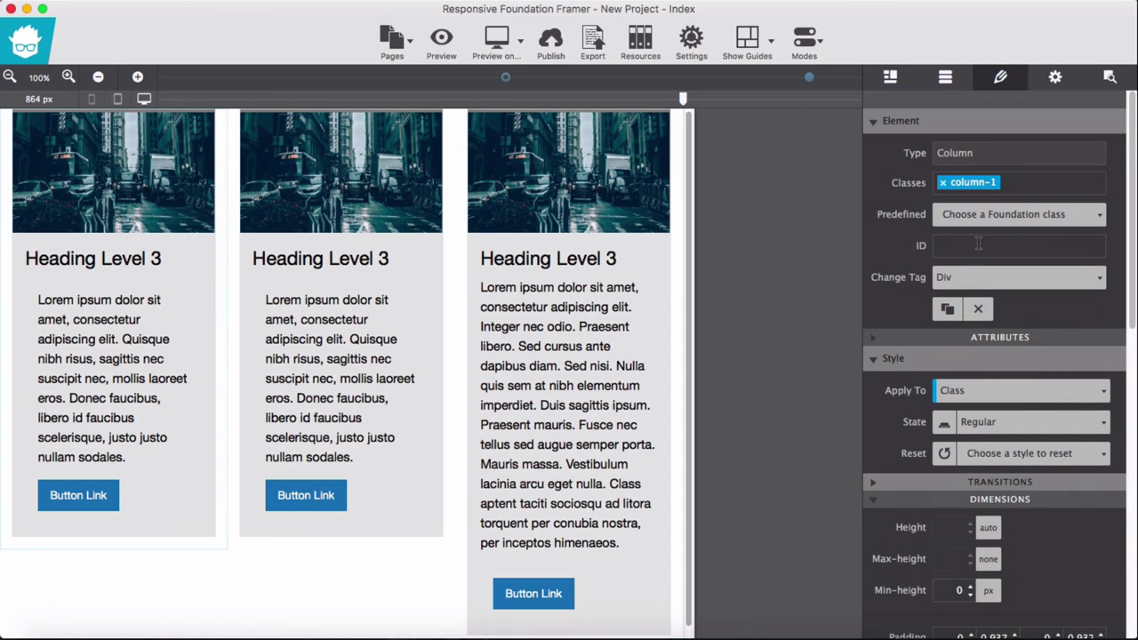
pyautogui.click(942, 182)
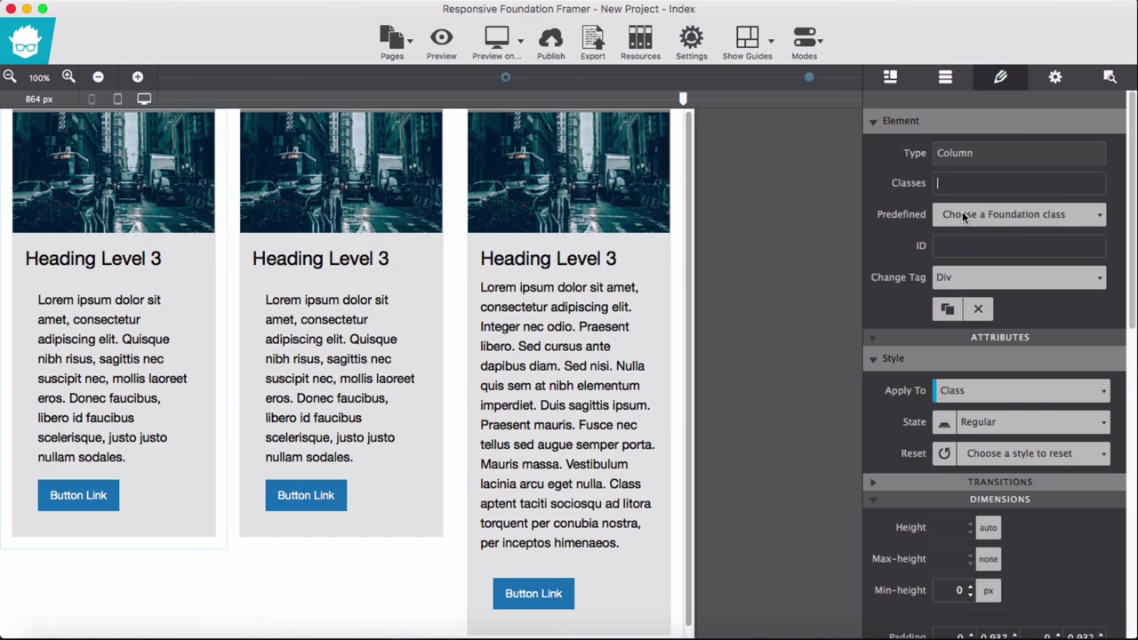
pyautogui.scroll(-2, 980, 366)
pyautogui.scroll(-5, 987, 426)
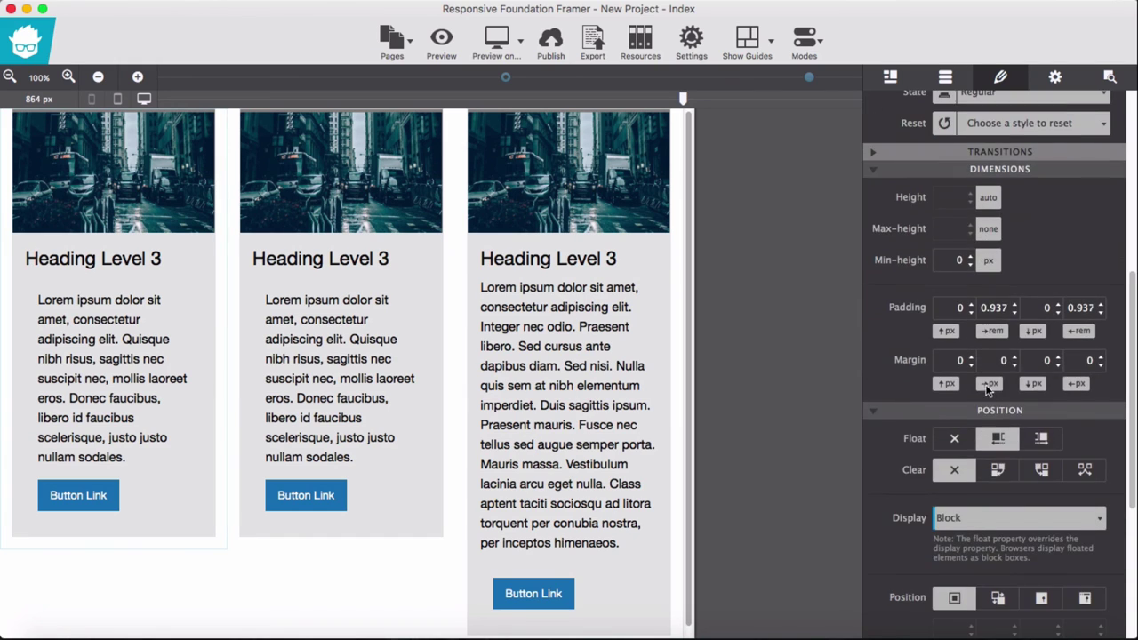